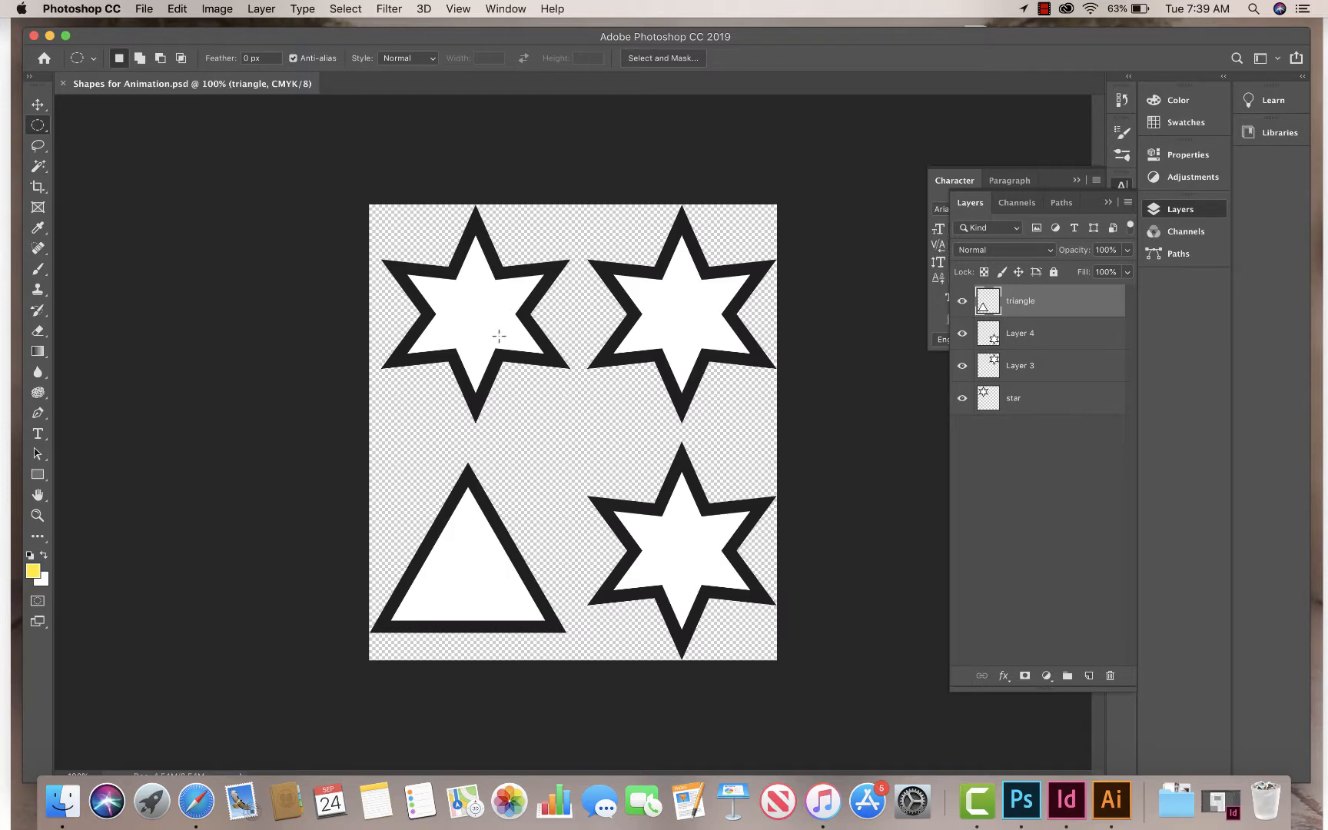
left_click(144, 9)
mouse_move(170, 89)
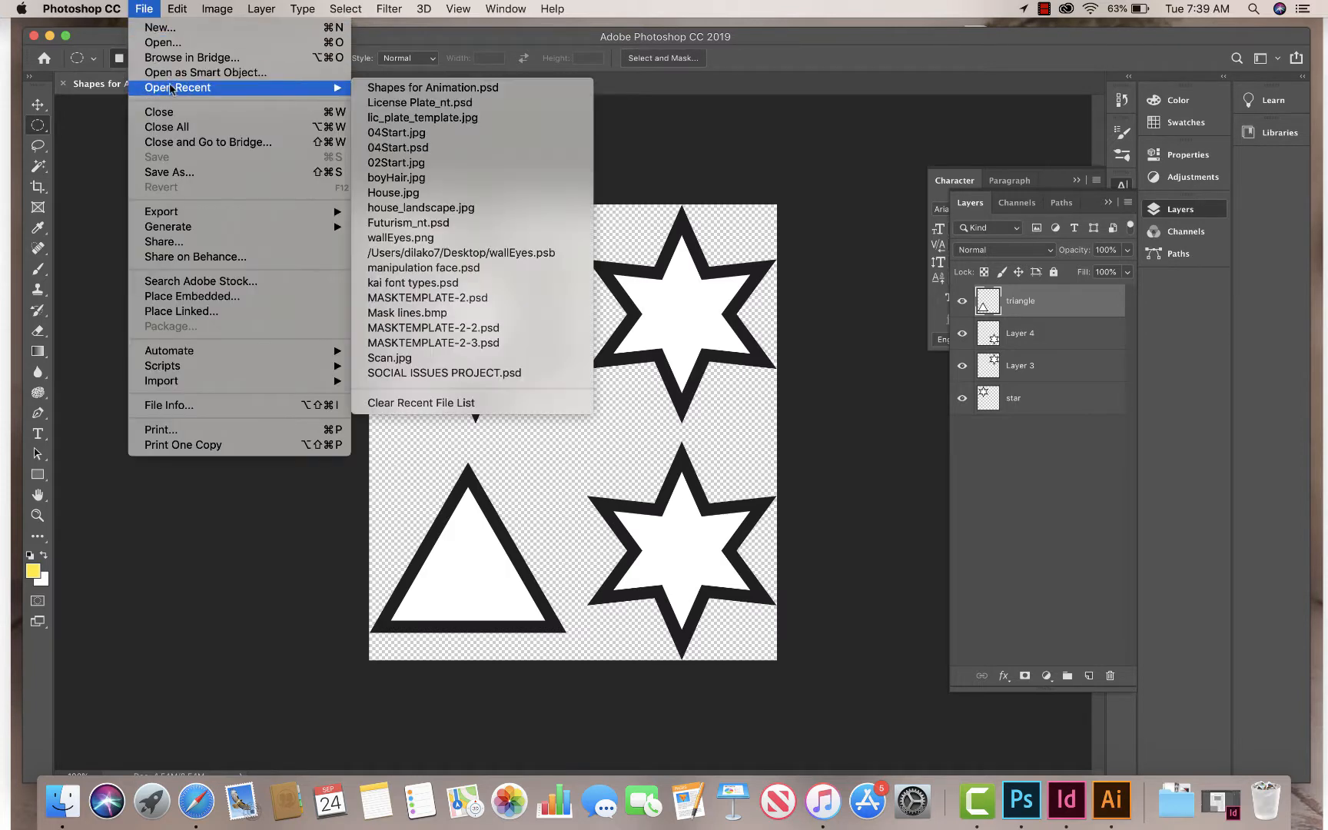
left_click(169, 45)
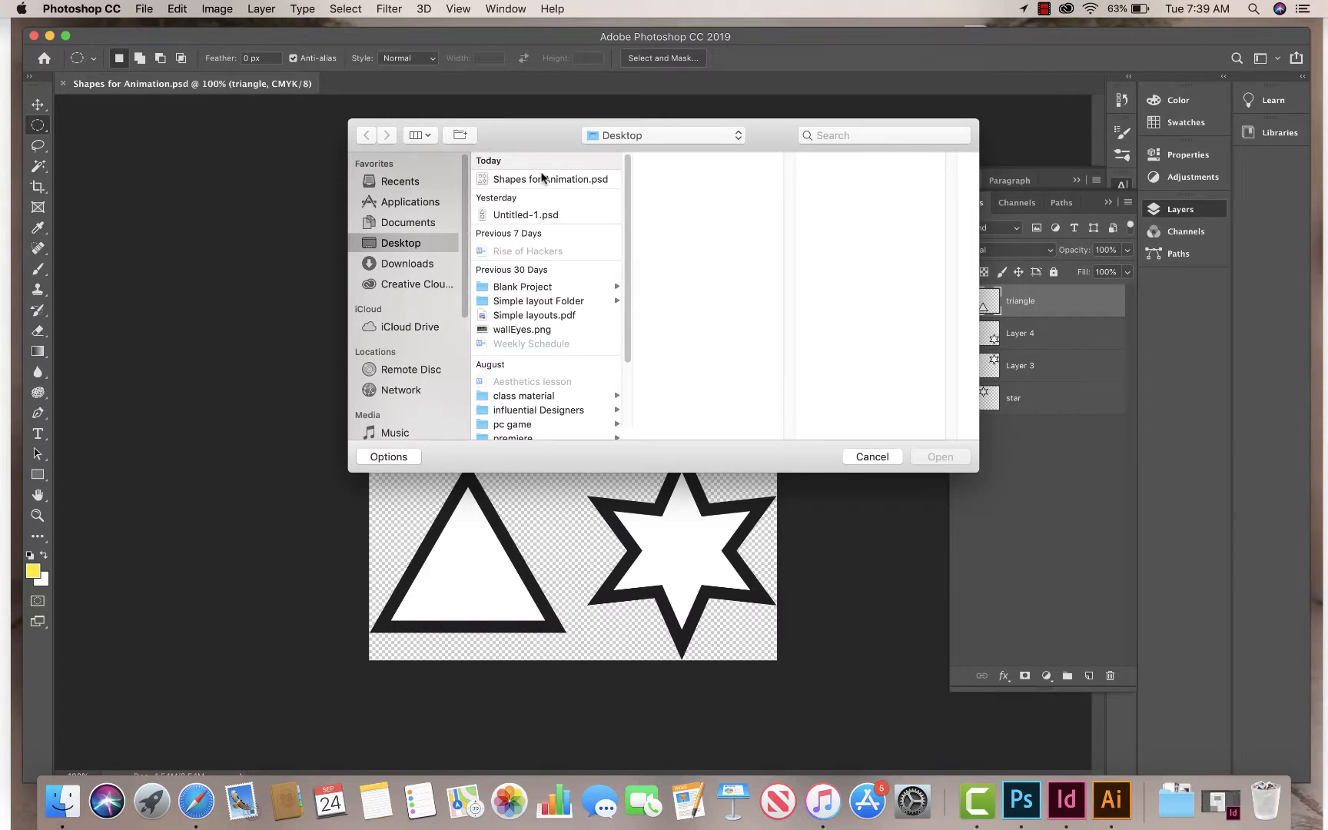
left_click(866, 461)
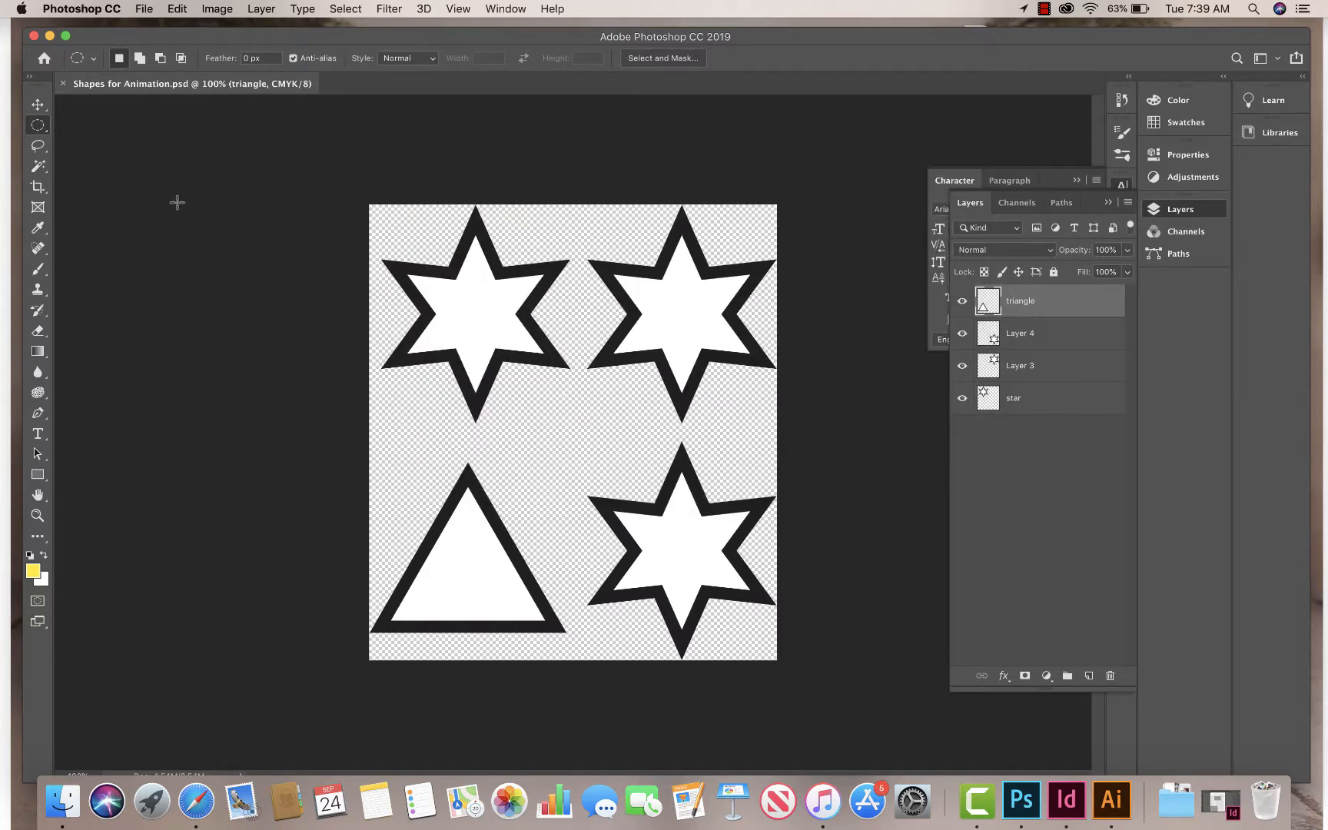
Delete the white fills inside the upper-right star on Layer 3 and the lower-right star on Layer 4, selecting them with the Magic Wand
left_click(38, 166)
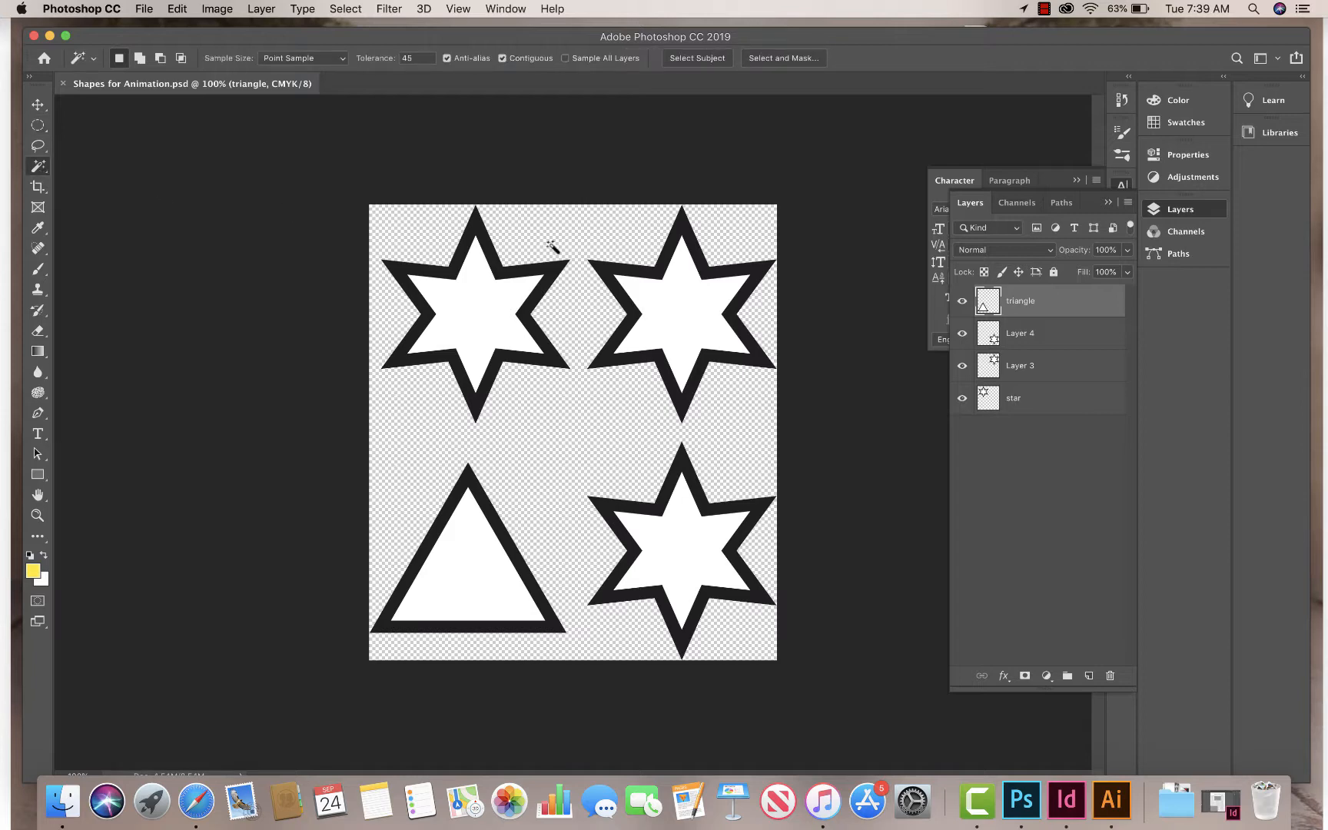
left_click(1039, 340)
left_click(1034, 366)
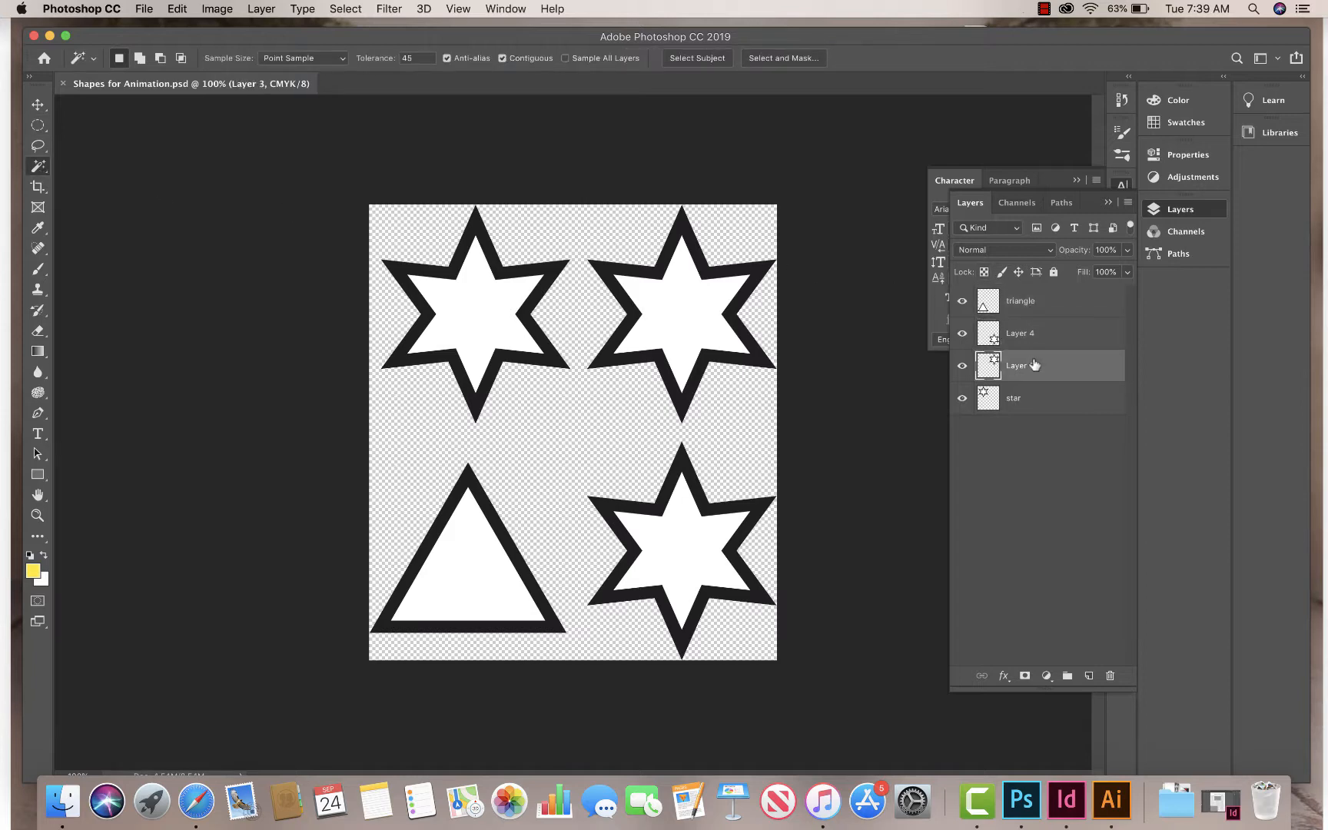
left_click(694, 316)
key("BackSpace")
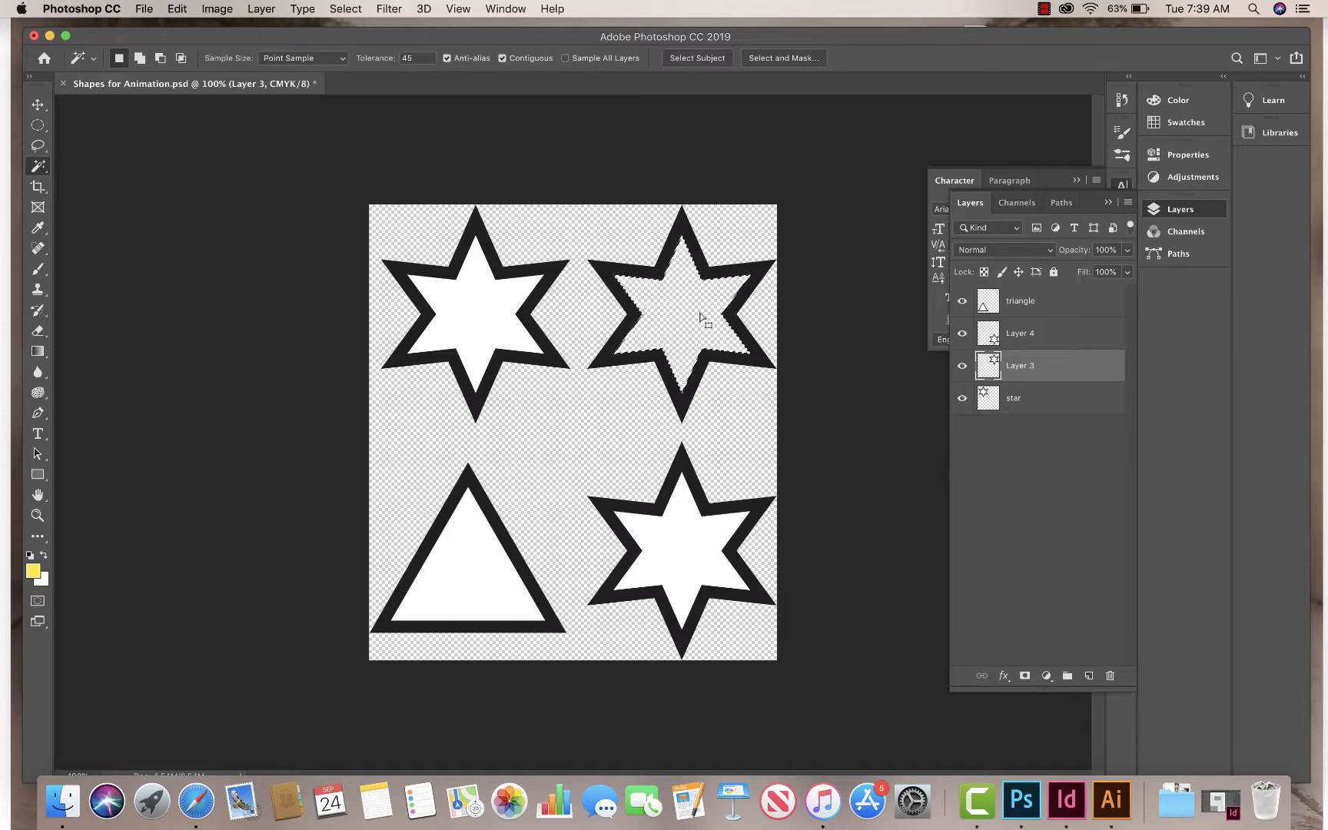
key("alt+bracketright")
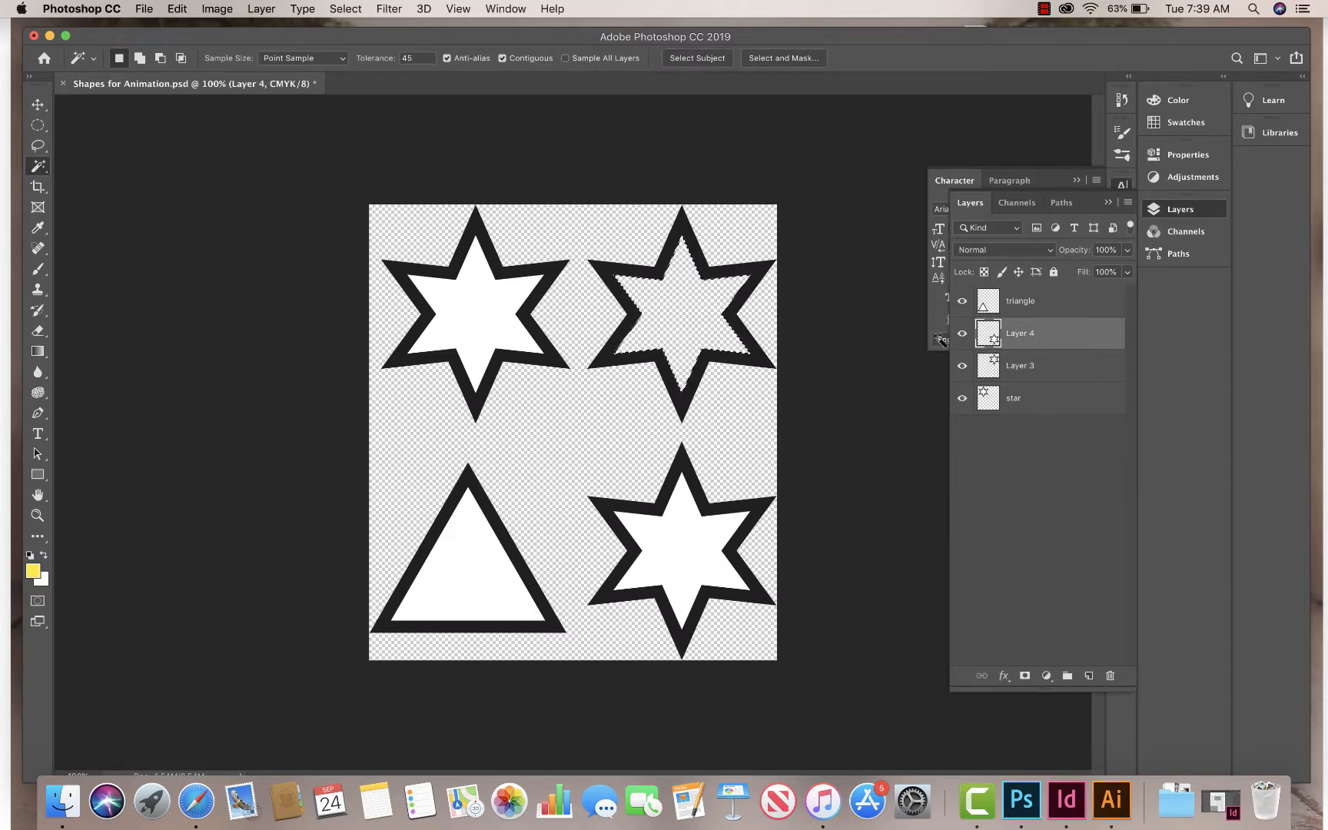
left_click(712, 549)
key("BackSpace")
Delete the white fills inside the upper-left star on the star layer and the triangle on the triangle layer
key("alt+bracketleft")
key("alt+bracketleft")
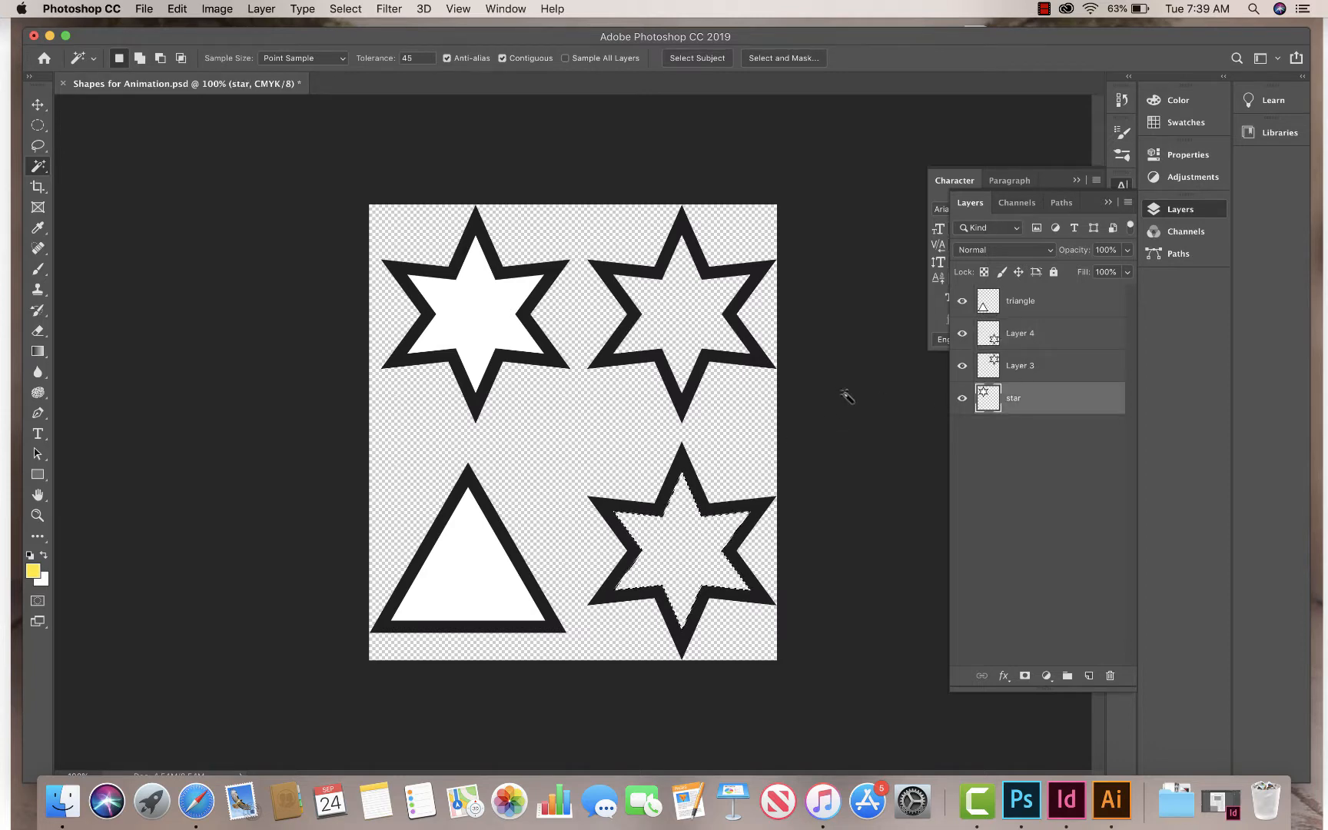
left_click(492, 311)
key("BackSpace")
key("alt+period")
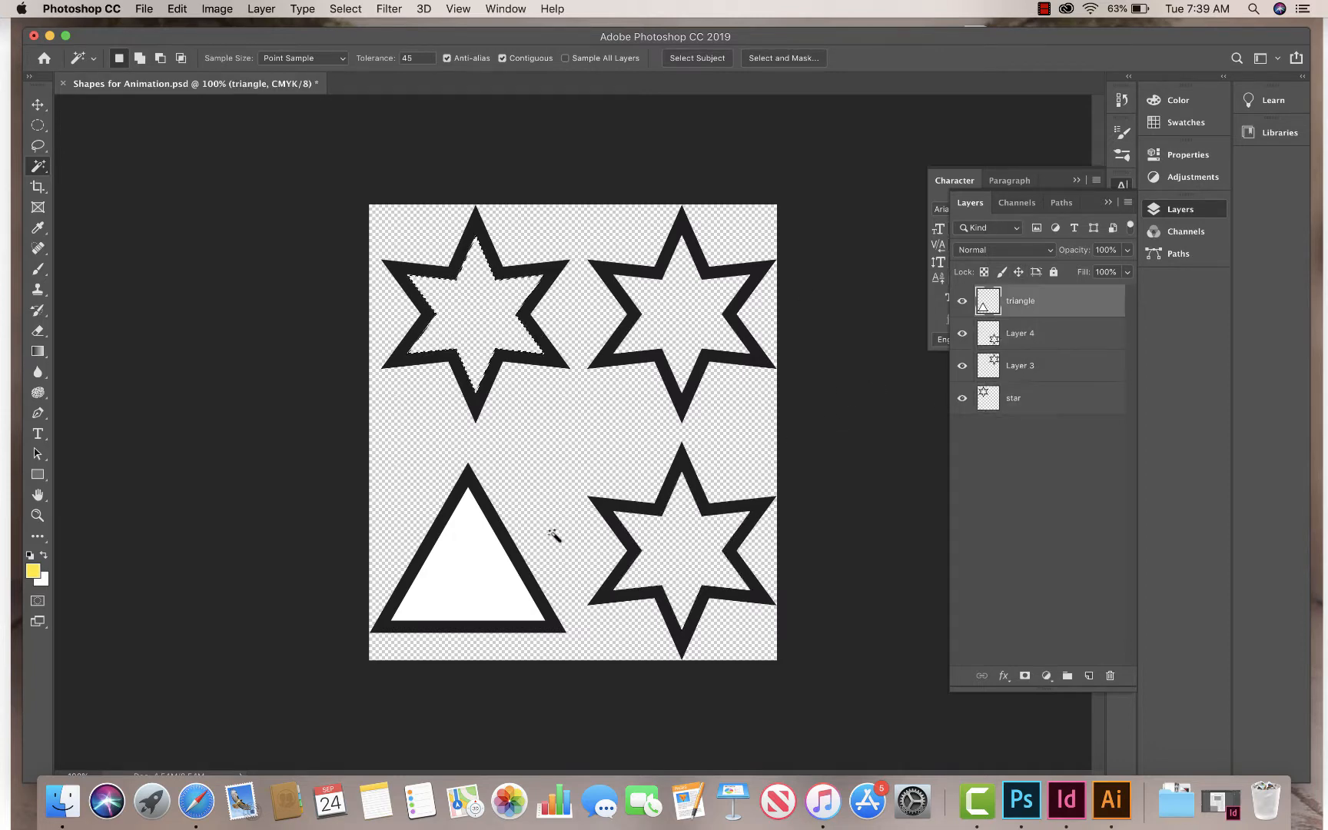
left_click(473, 571)
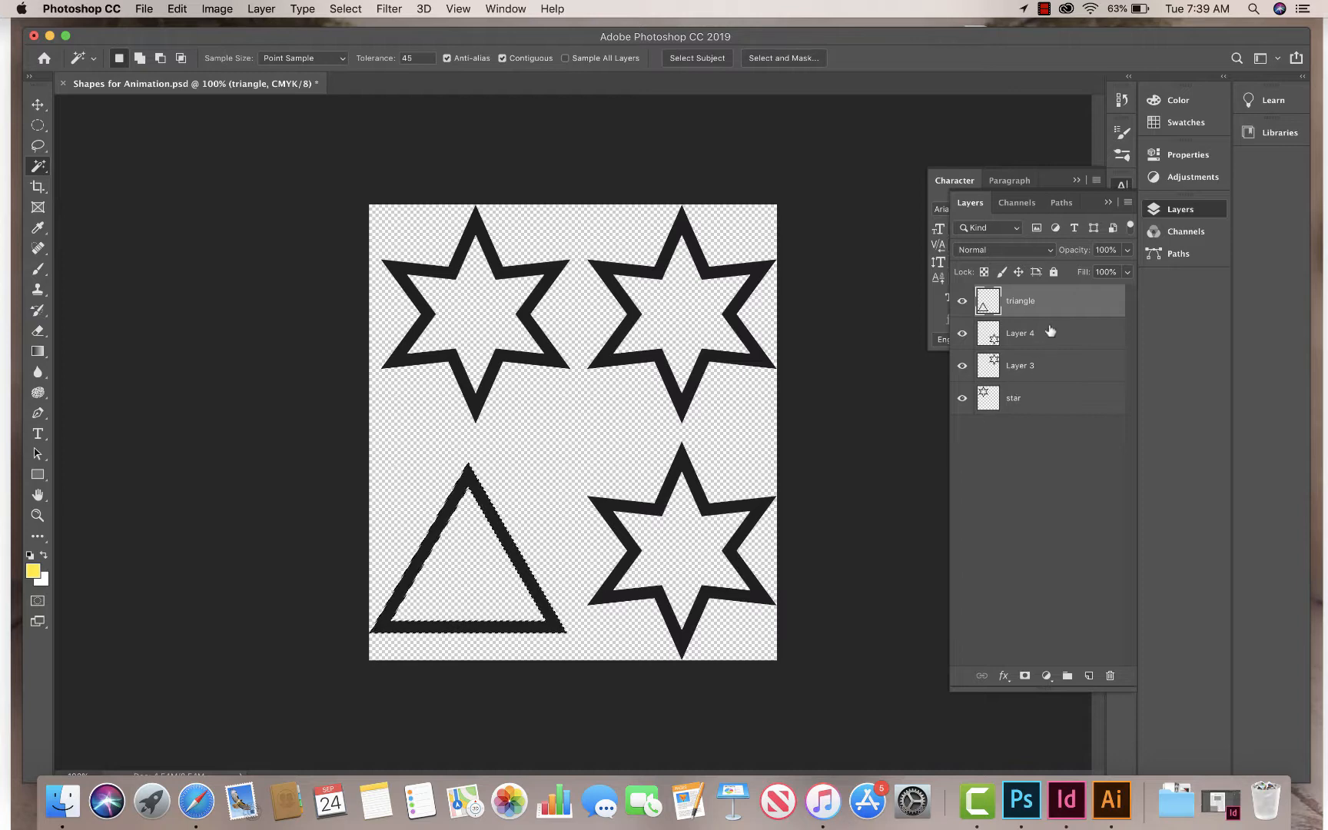
Load the outlines of Layer 4, Layer 3 and finally the star layer as selections, one replacing the other
left_click(988, 334, "super")
left_click(988, 365, "super")
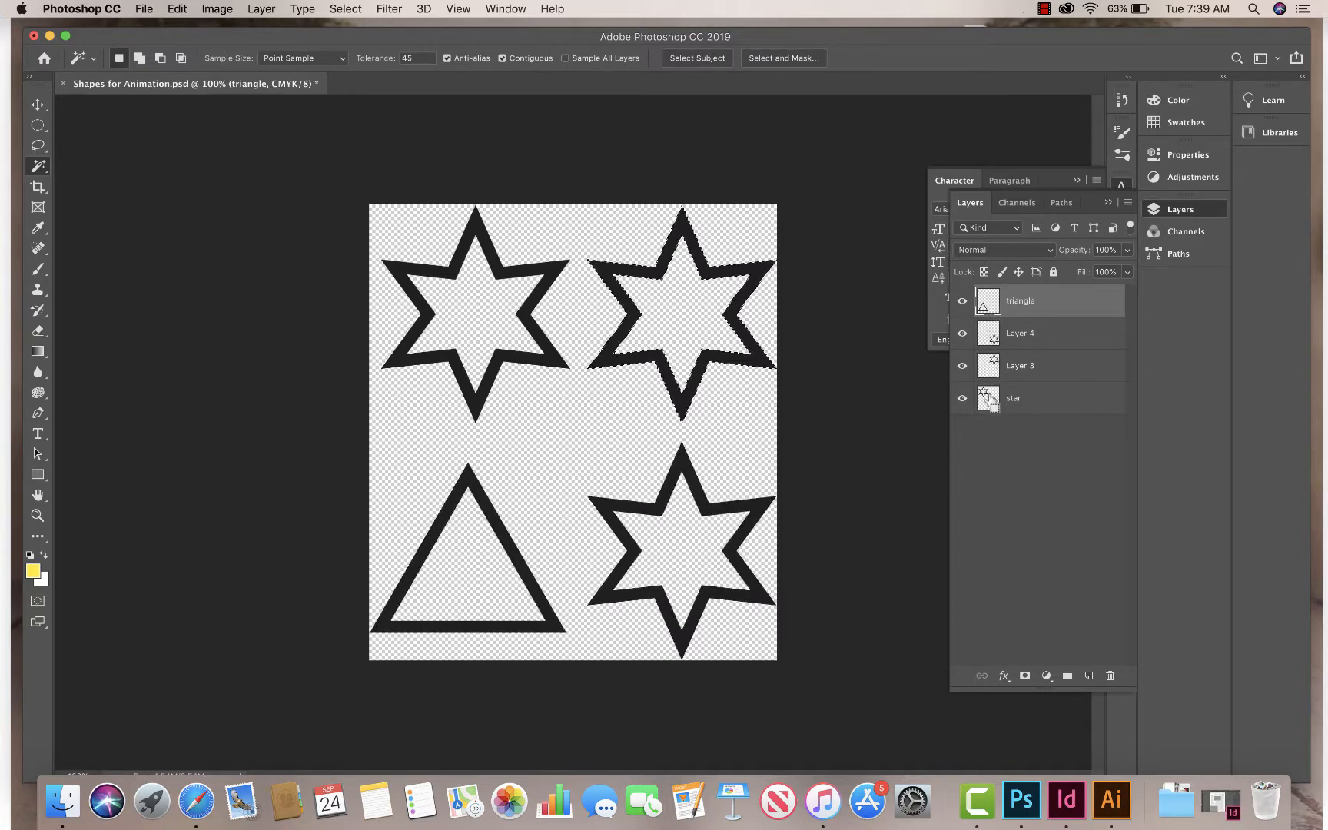
left_click(990, 399, "super")
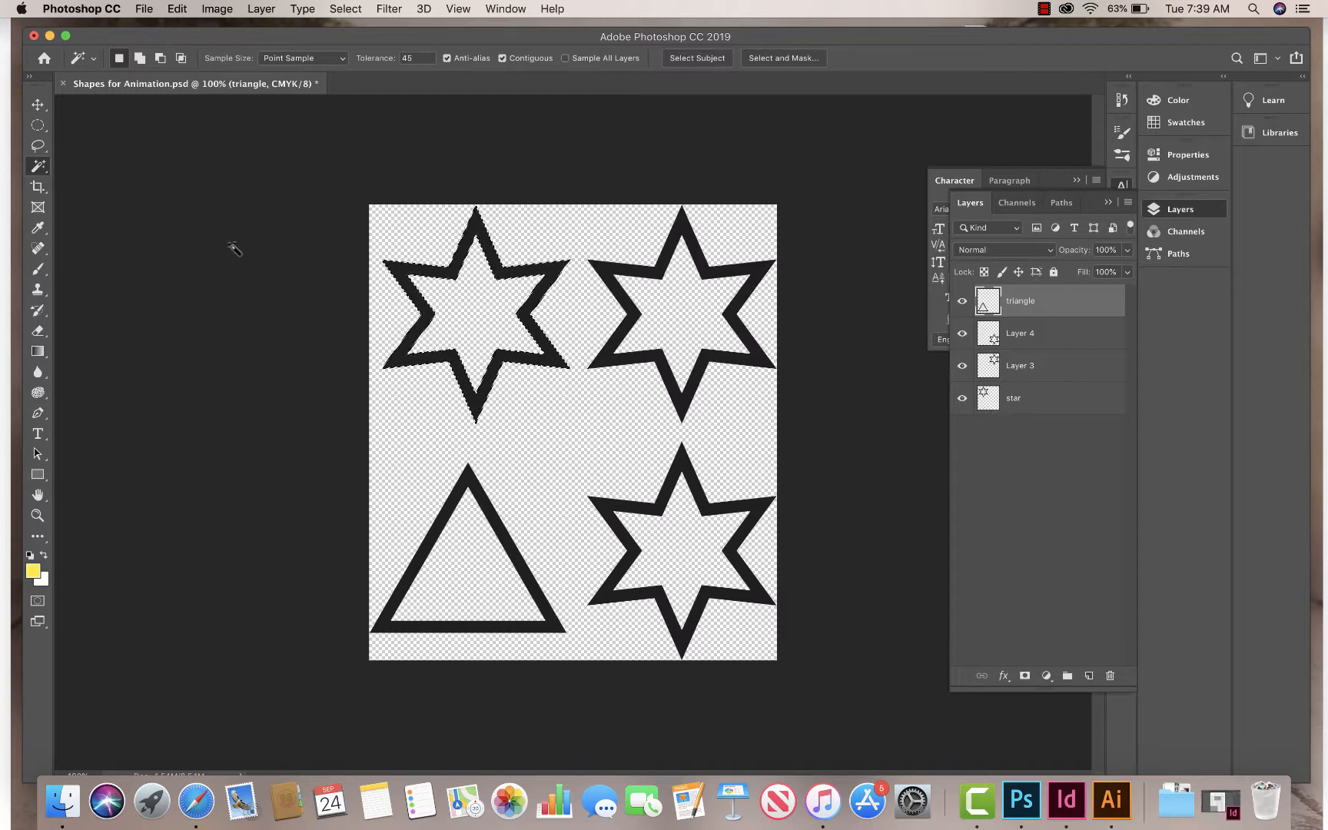
Paint the selected upper-left star outline yellow with the Brush and add an orange-to-transparent linear gradient from its lower tip
left_click(37, 268)
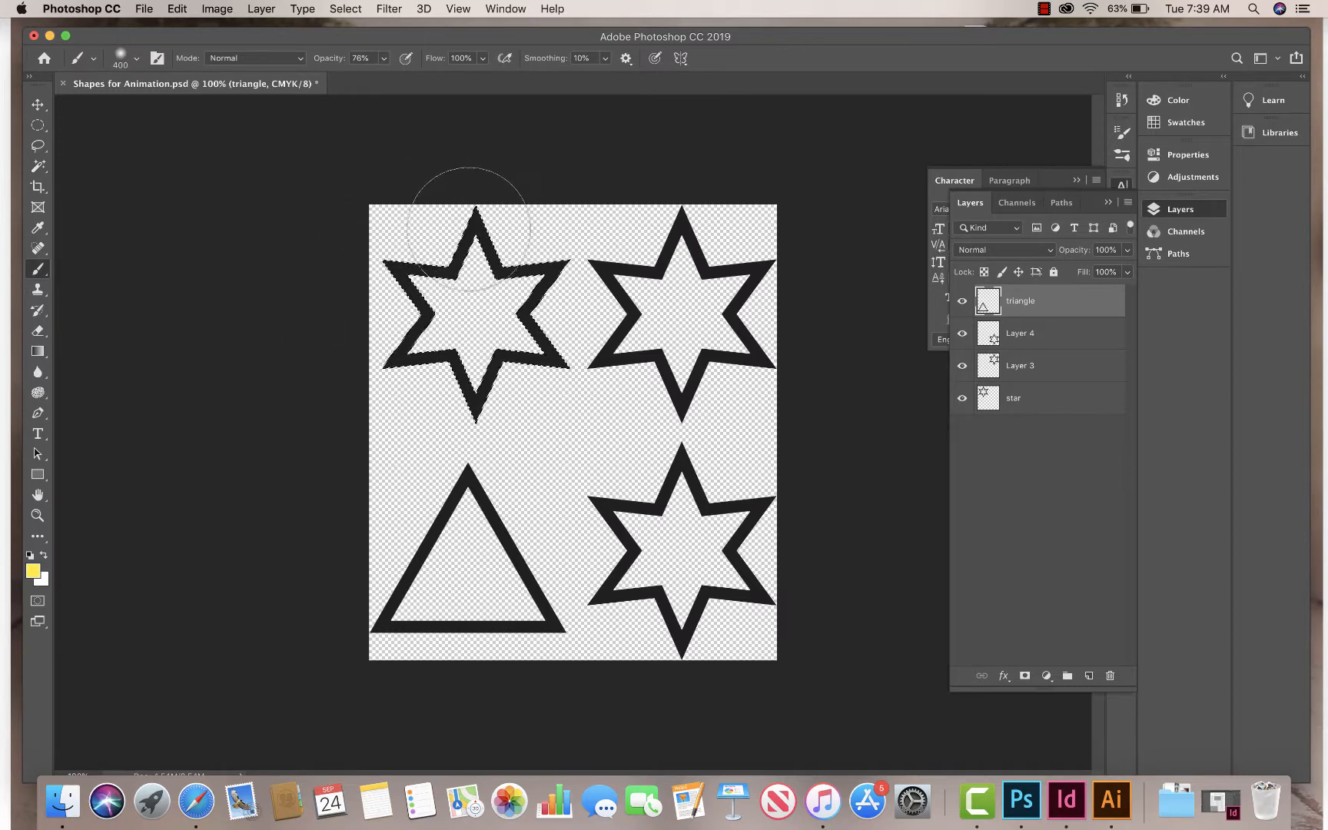
left_click(1046, 675)
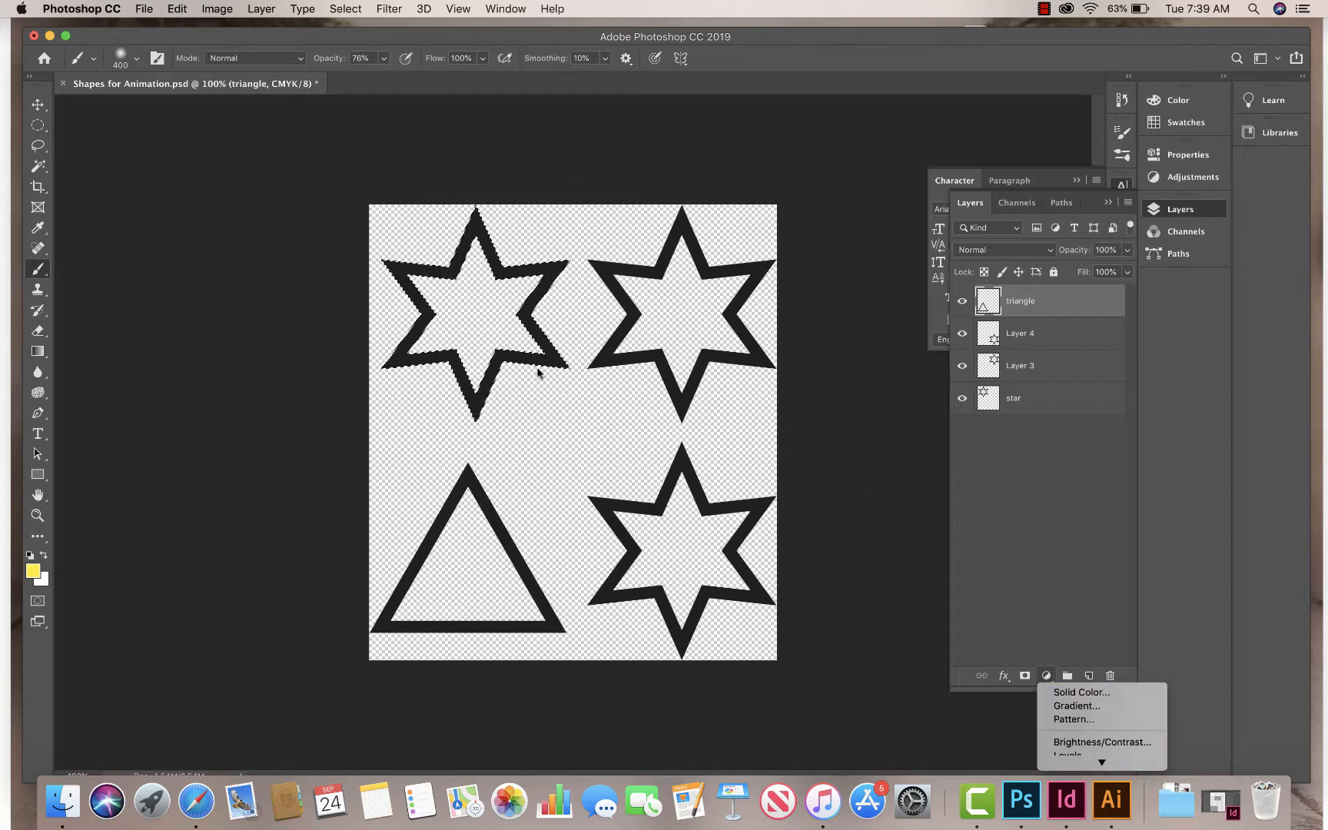
left_click(168, 242)
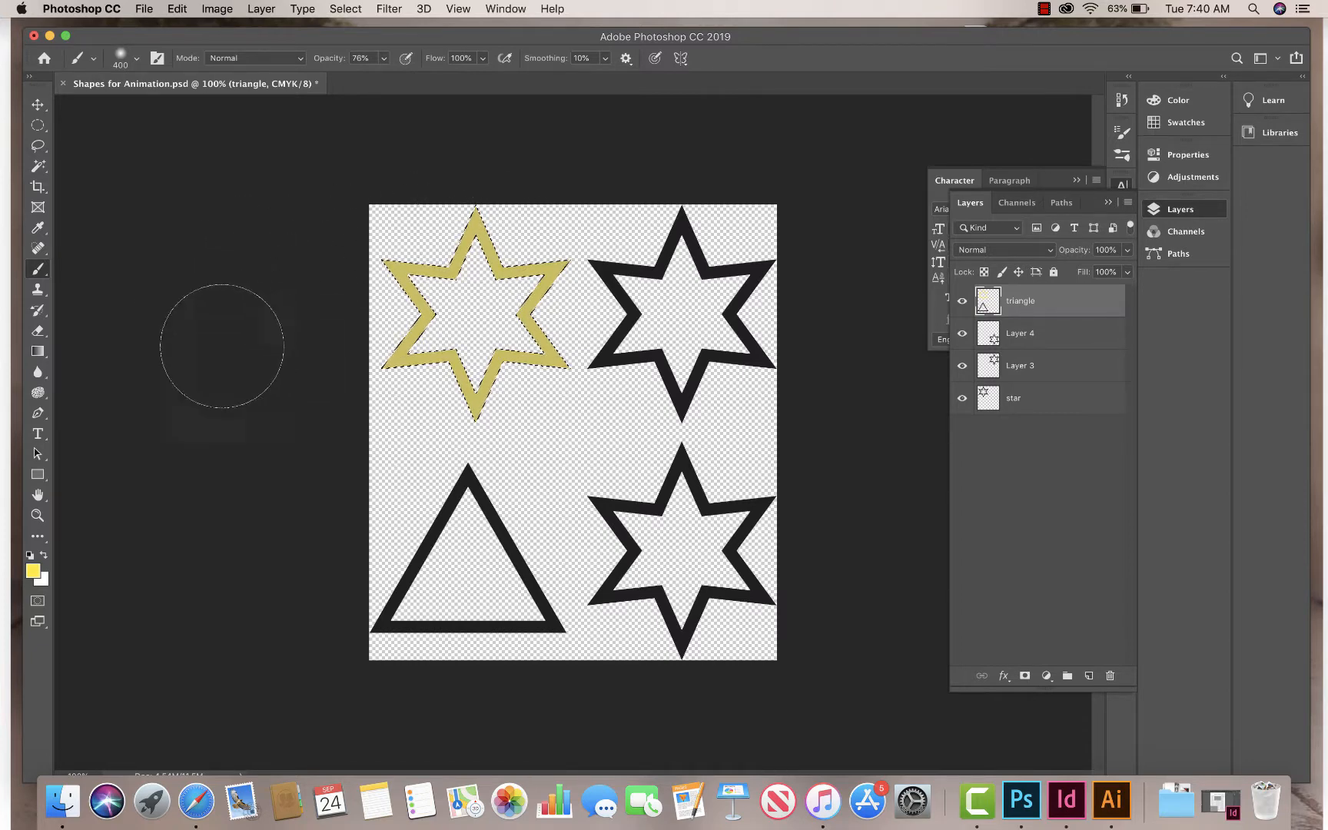
left_click(38, 352)
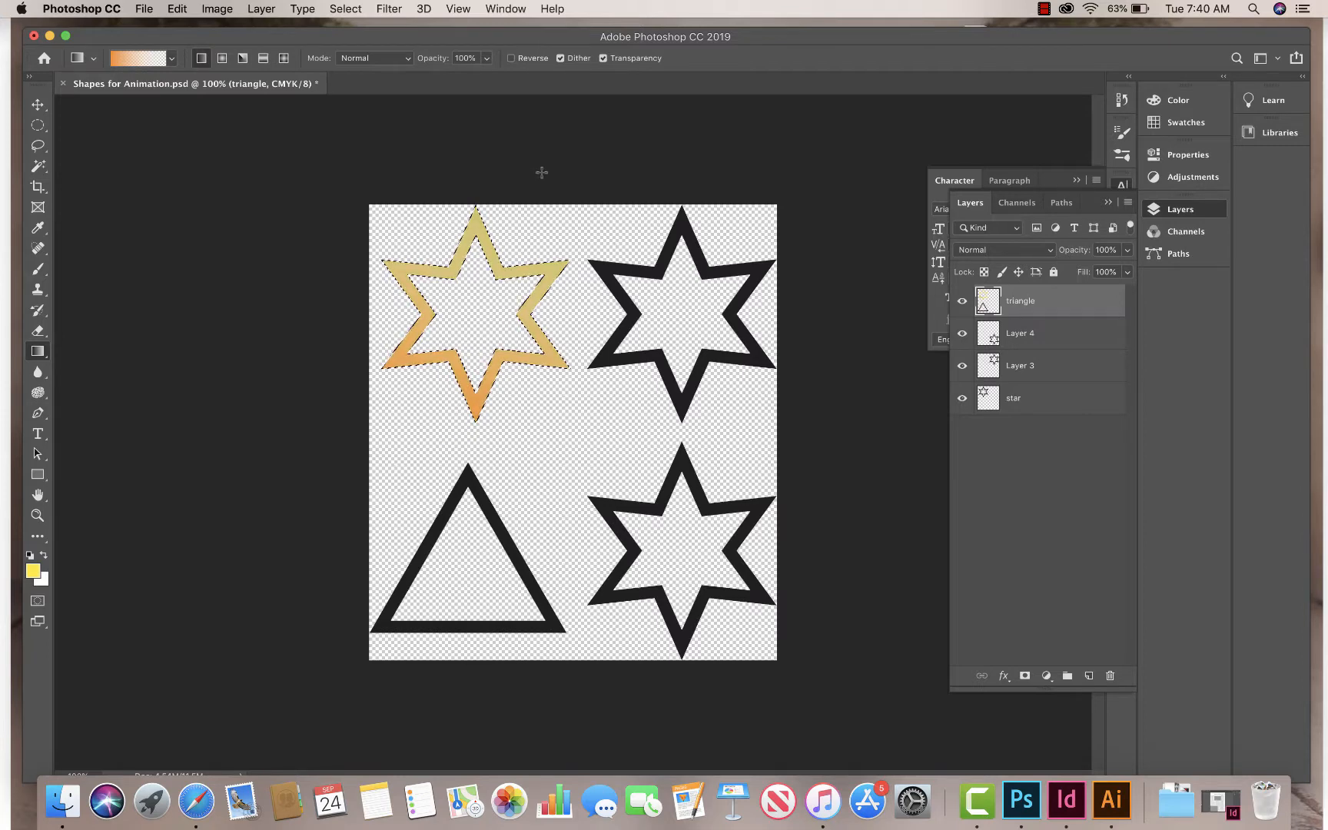
left_click(38, 125)
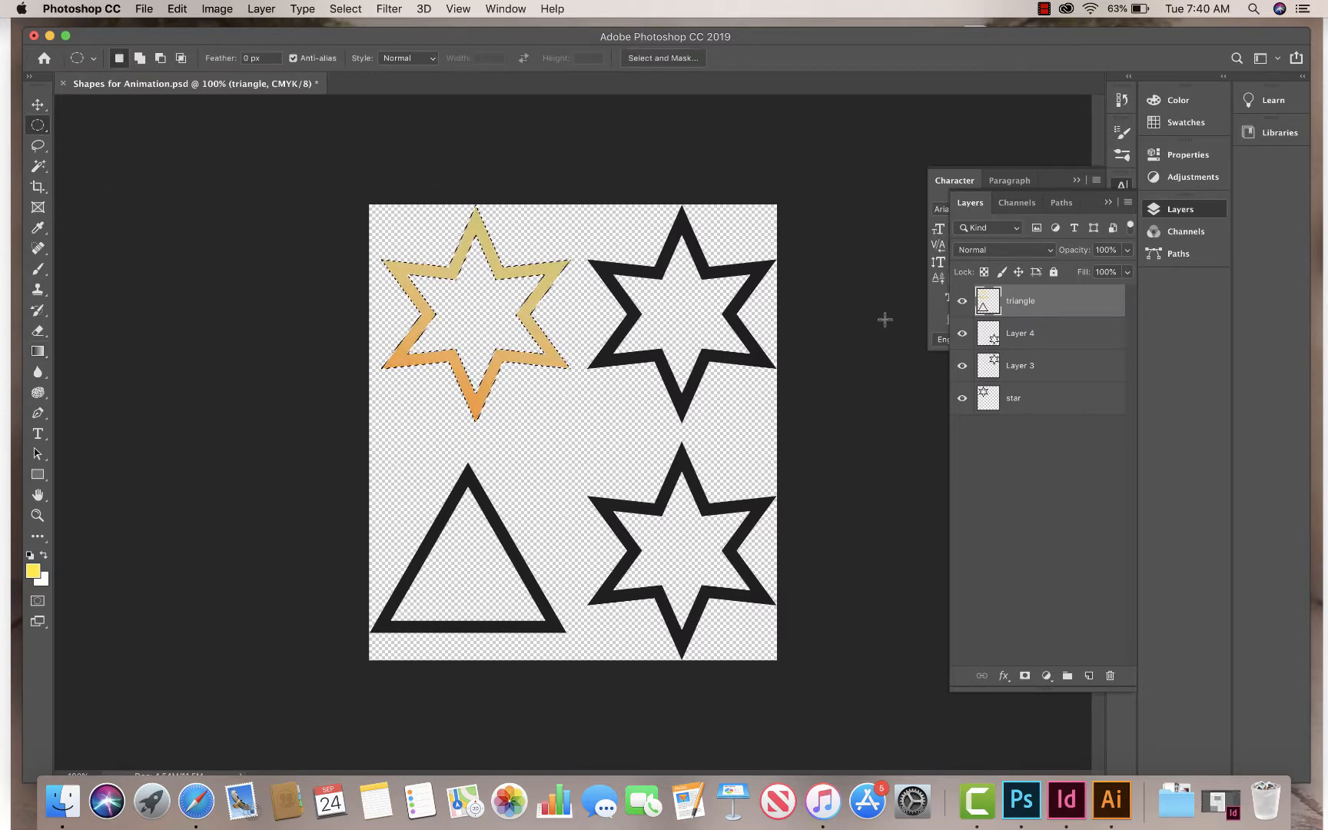
Load Layer 3's star outline as a selection and paint it solid yellow, raising the brush opacity to 100%
left_click(988, 368, "super")
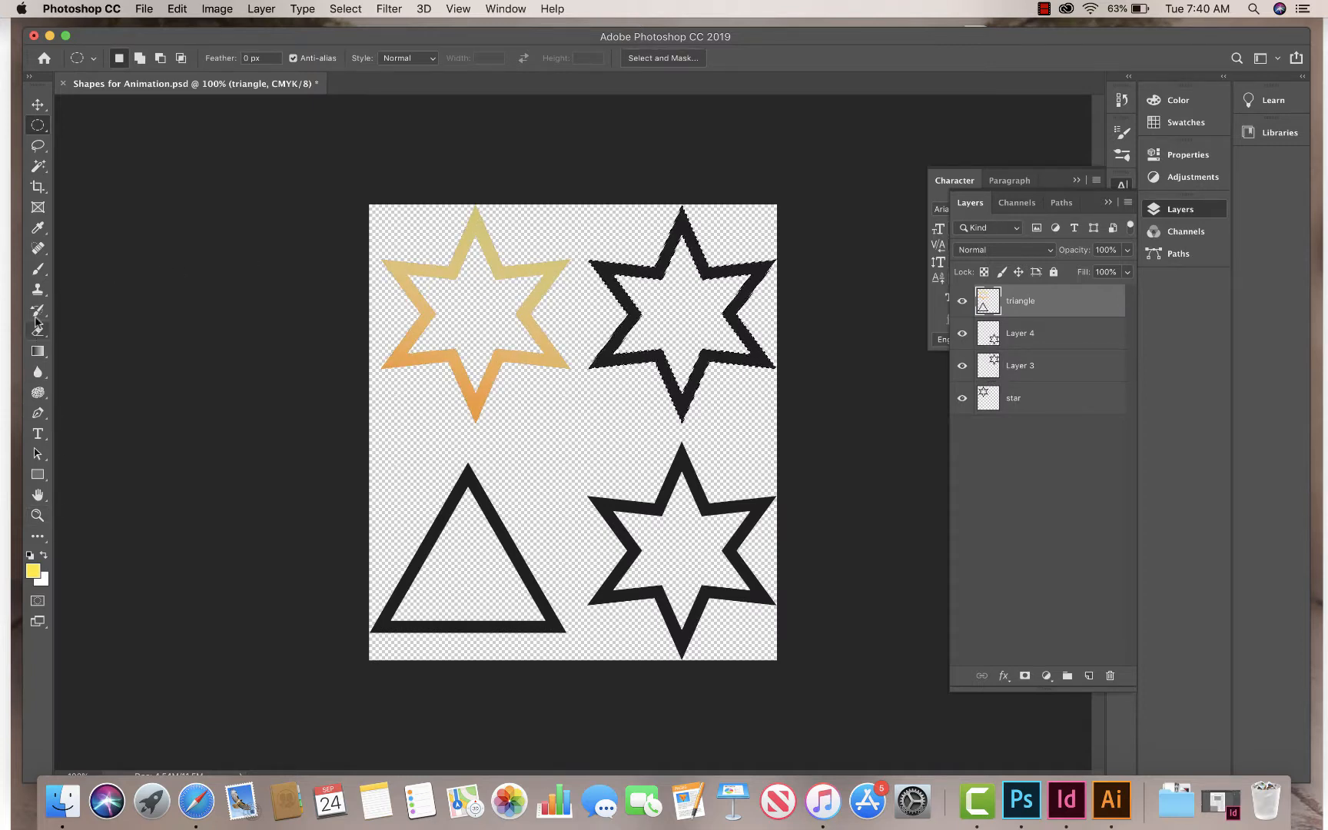
left_click(38, 270)
mouse_move(652, 222)
left_mouse_down()
mouse_move(740, 236)
mouse_move(727, 236)
mouse_move(736, 213)
mouse_move(695, 288)
left_mouse_up()
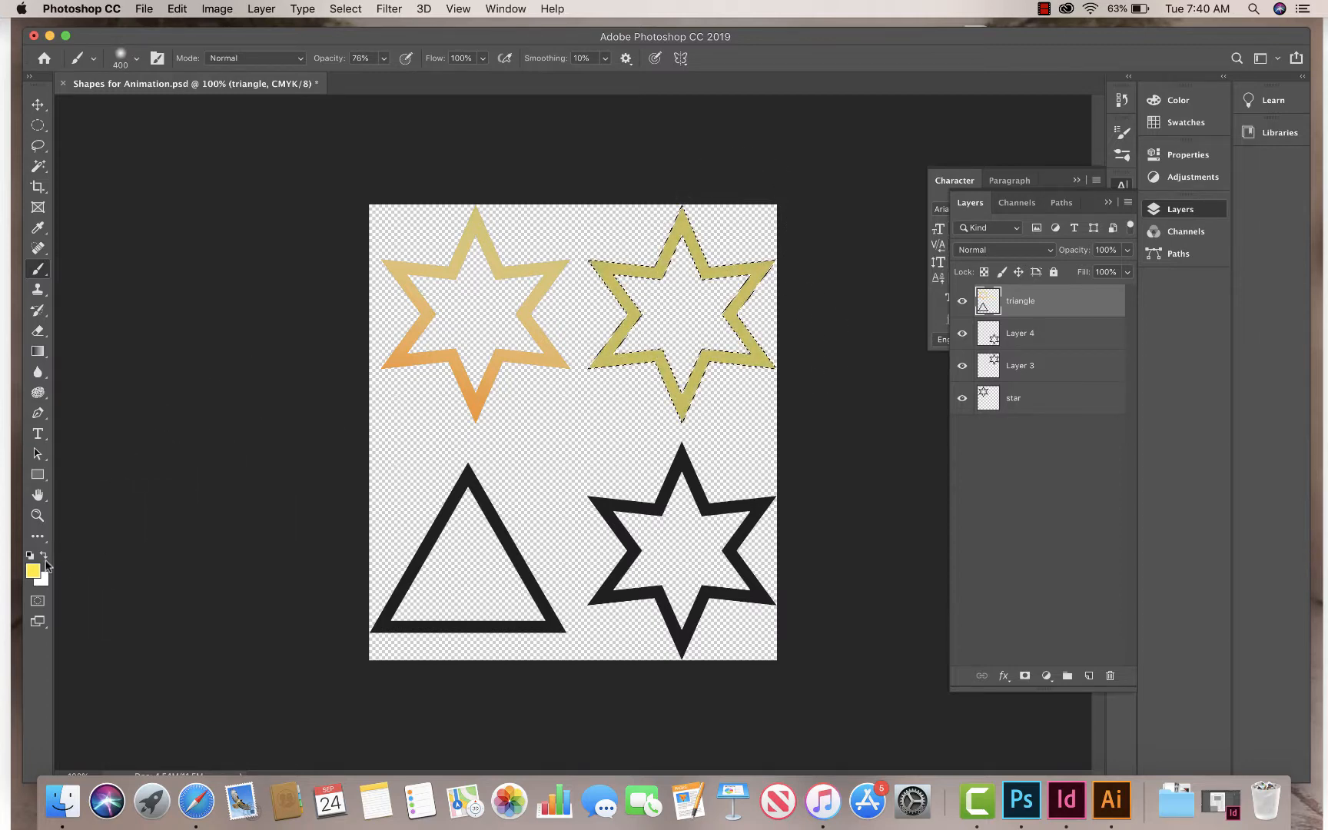
mouse_move(650, 234)
left_mouse_down()
mouse_move(516, 287)
mouse_move(686, 365)
left_mouse_up()
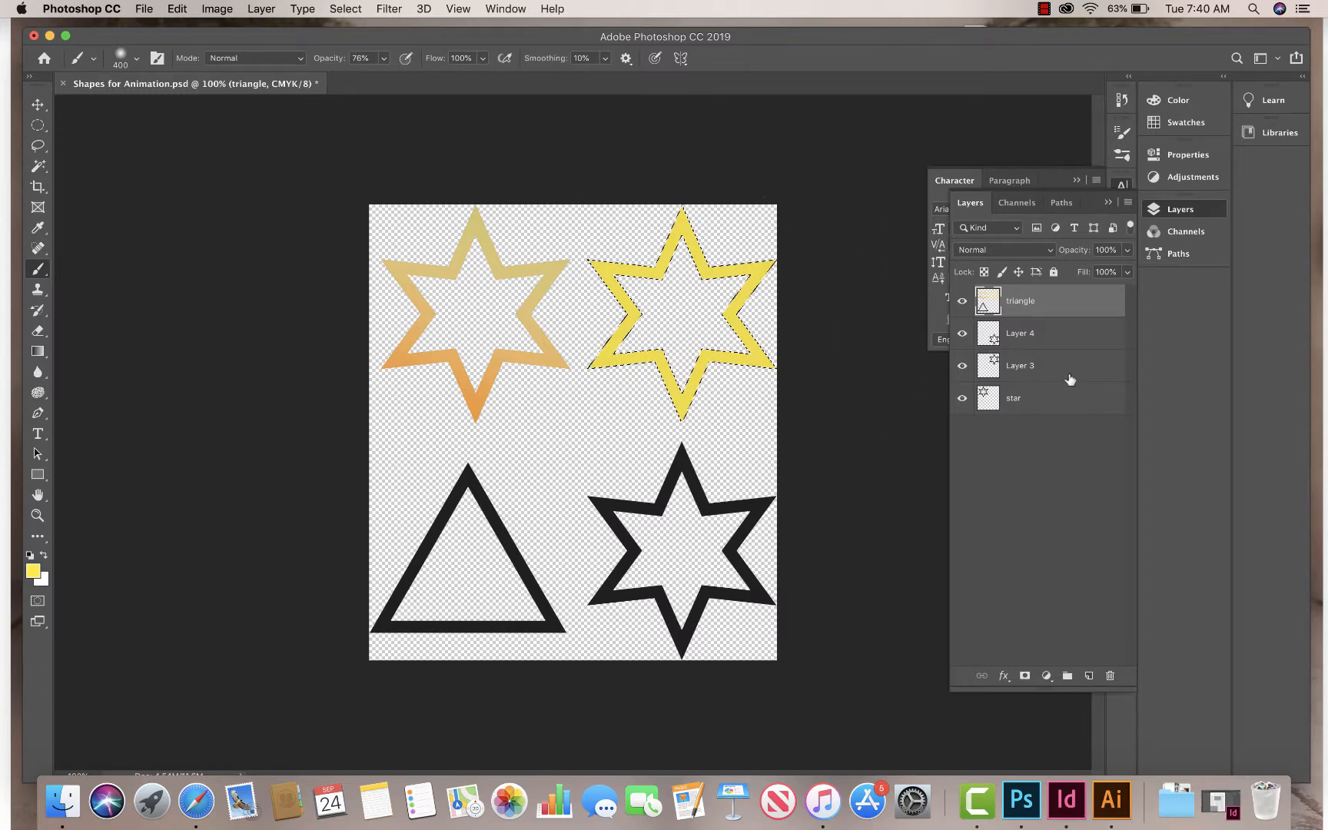
left_click(384, 59)
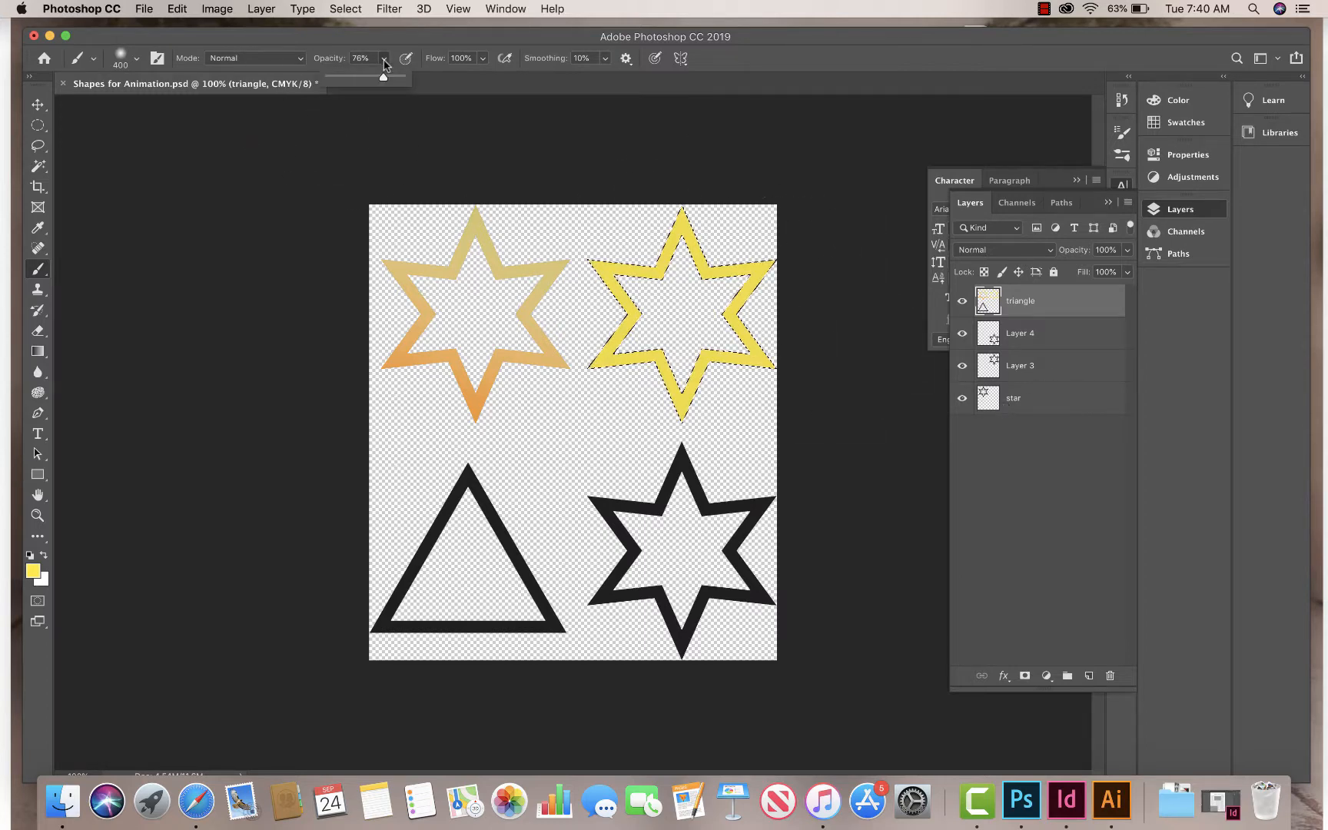
left_click_drag(384, 78, 406, 77)
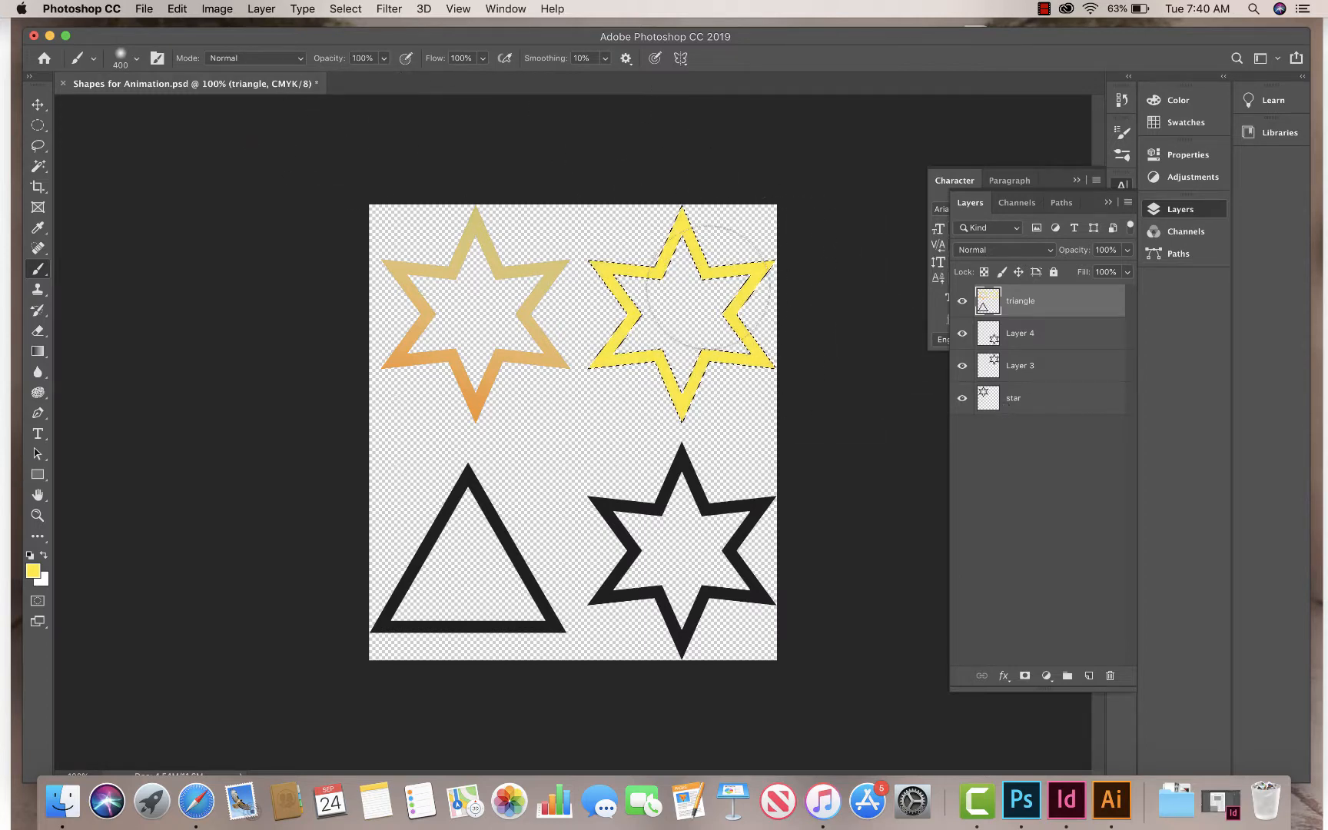
Activate Layer 4, load its star outline as a selection and set the foreground color to orange ff5f11
left_click(1048, 406)
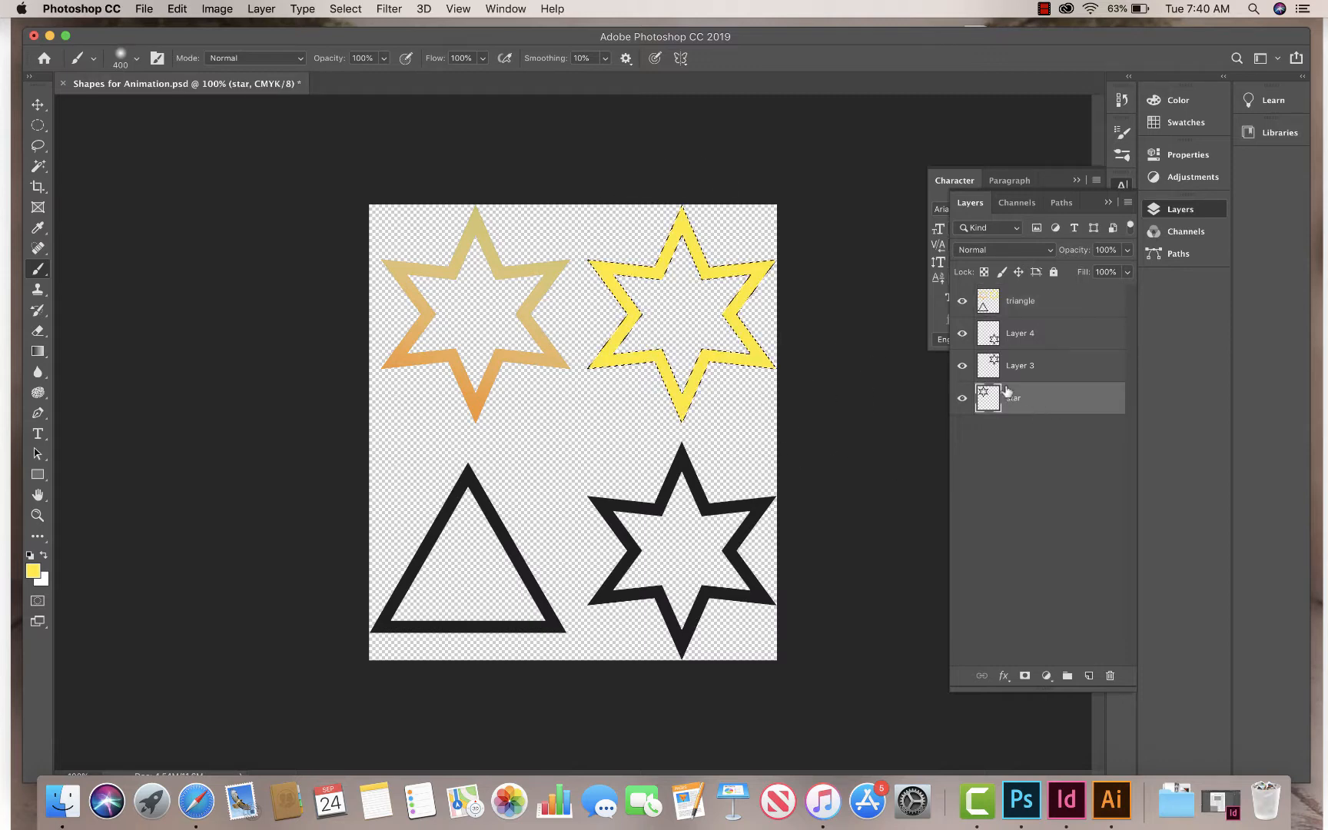
left_click(1007, 338)
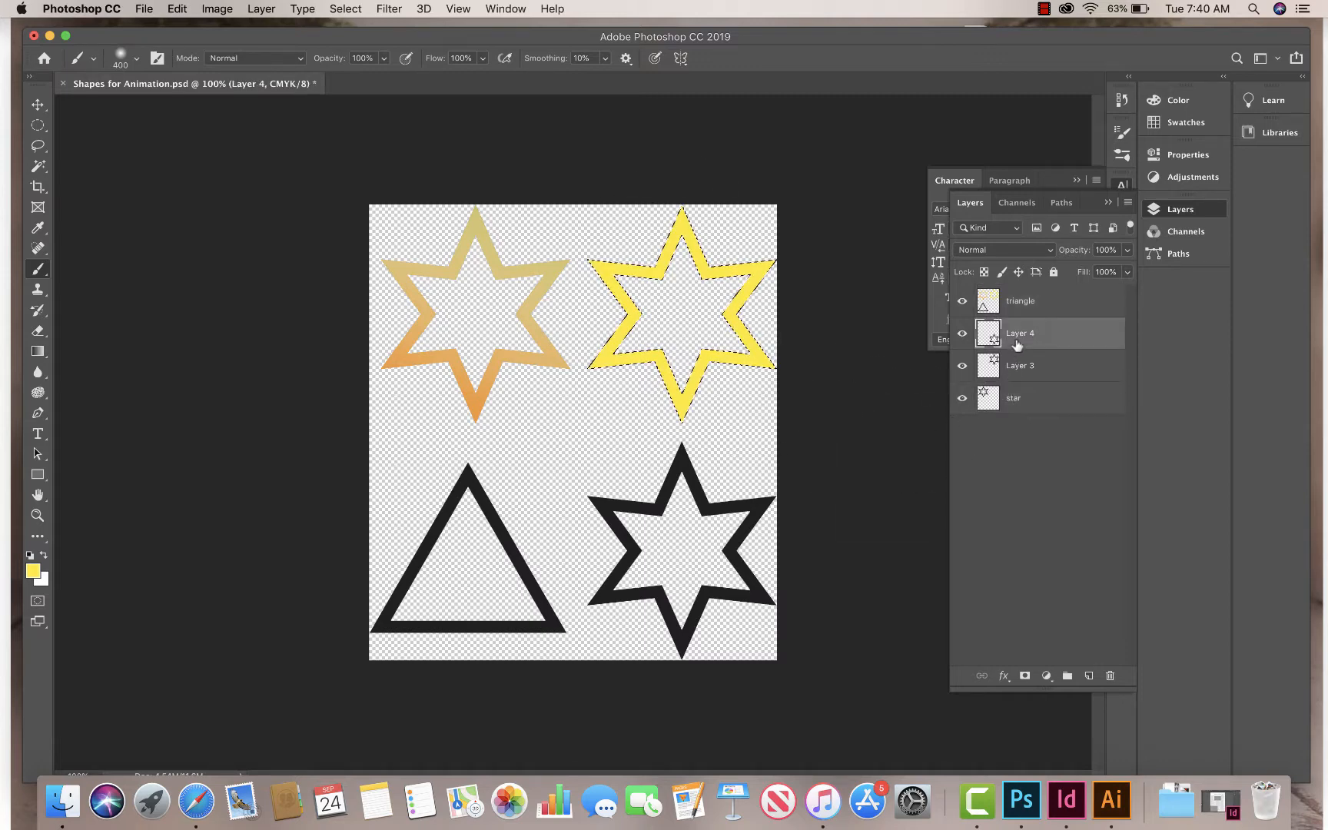
left_click(988, 338, "super")
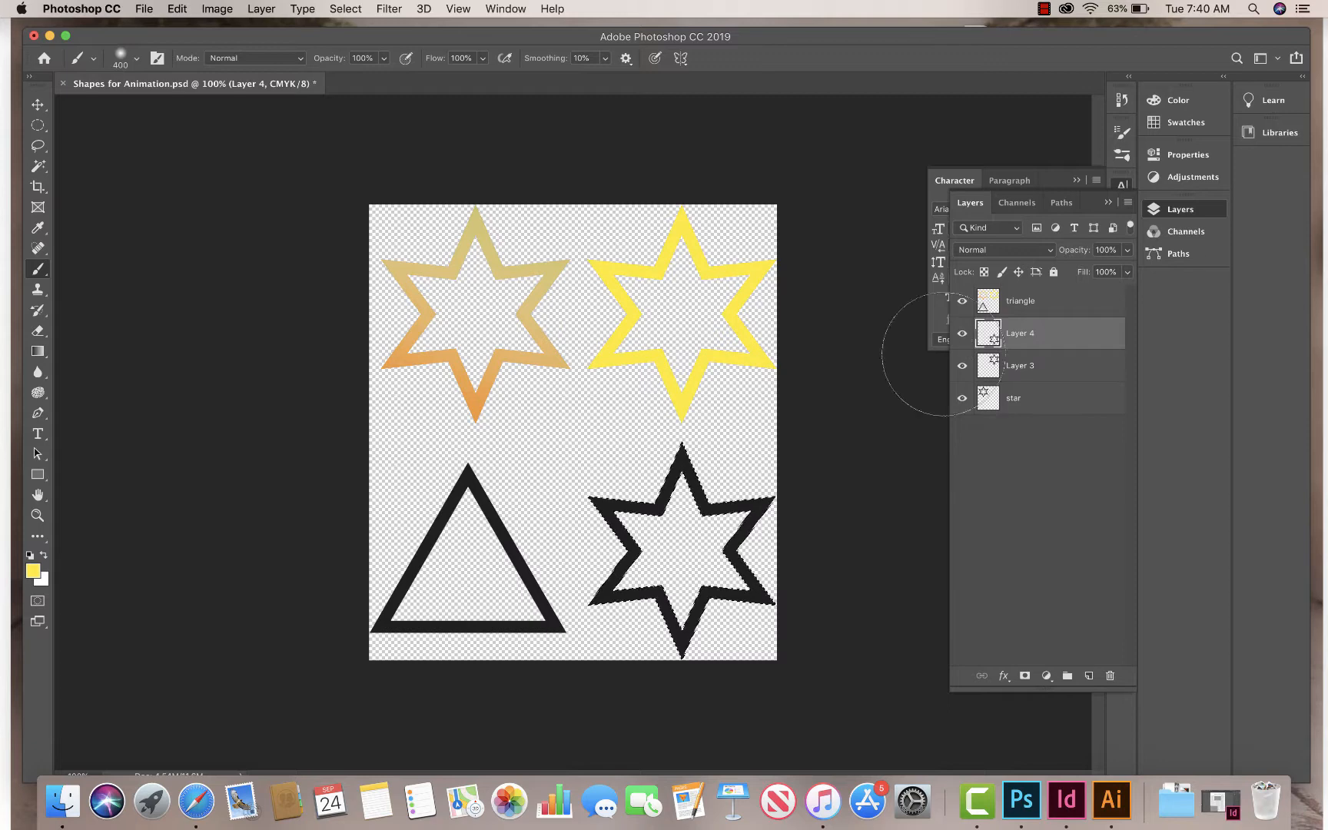
left_click(34, 577)
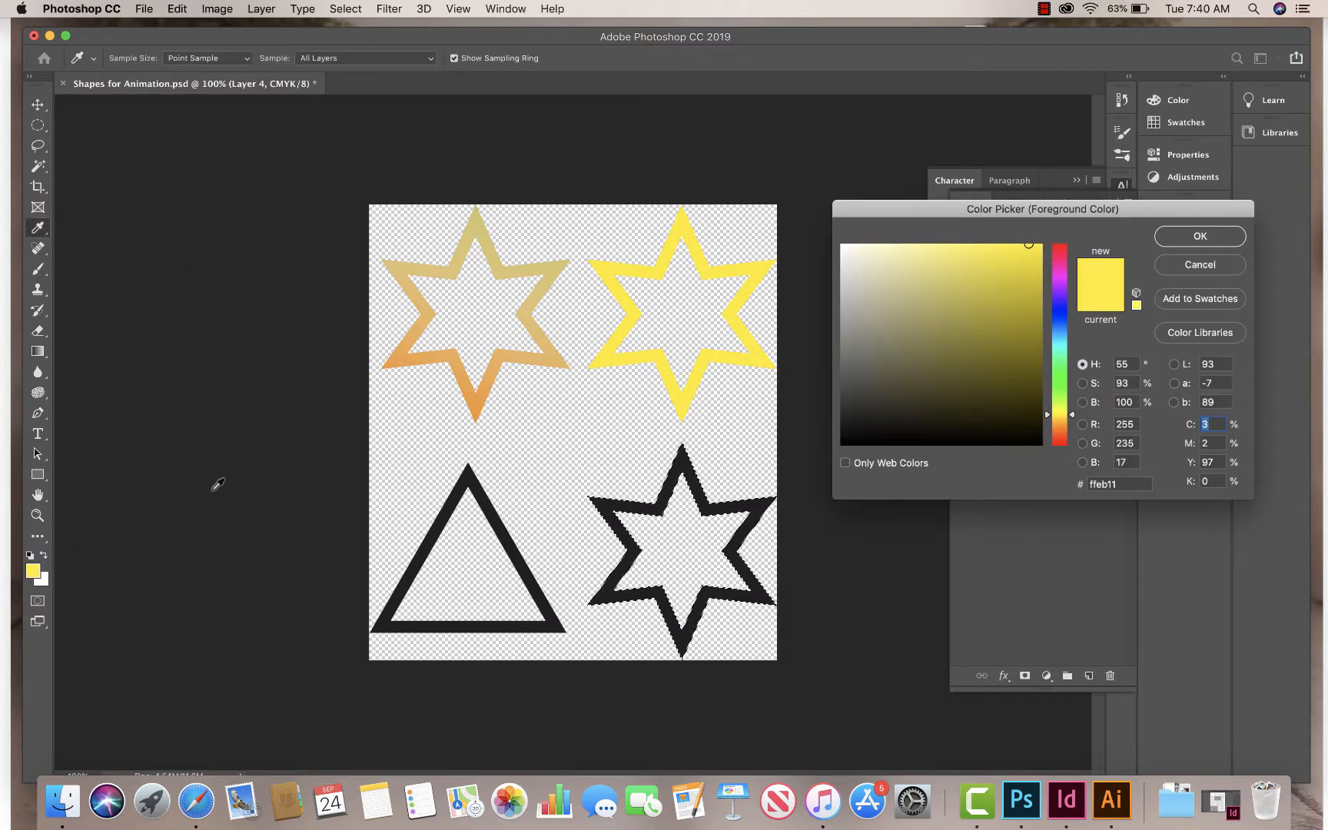
left_click(1061, 434)
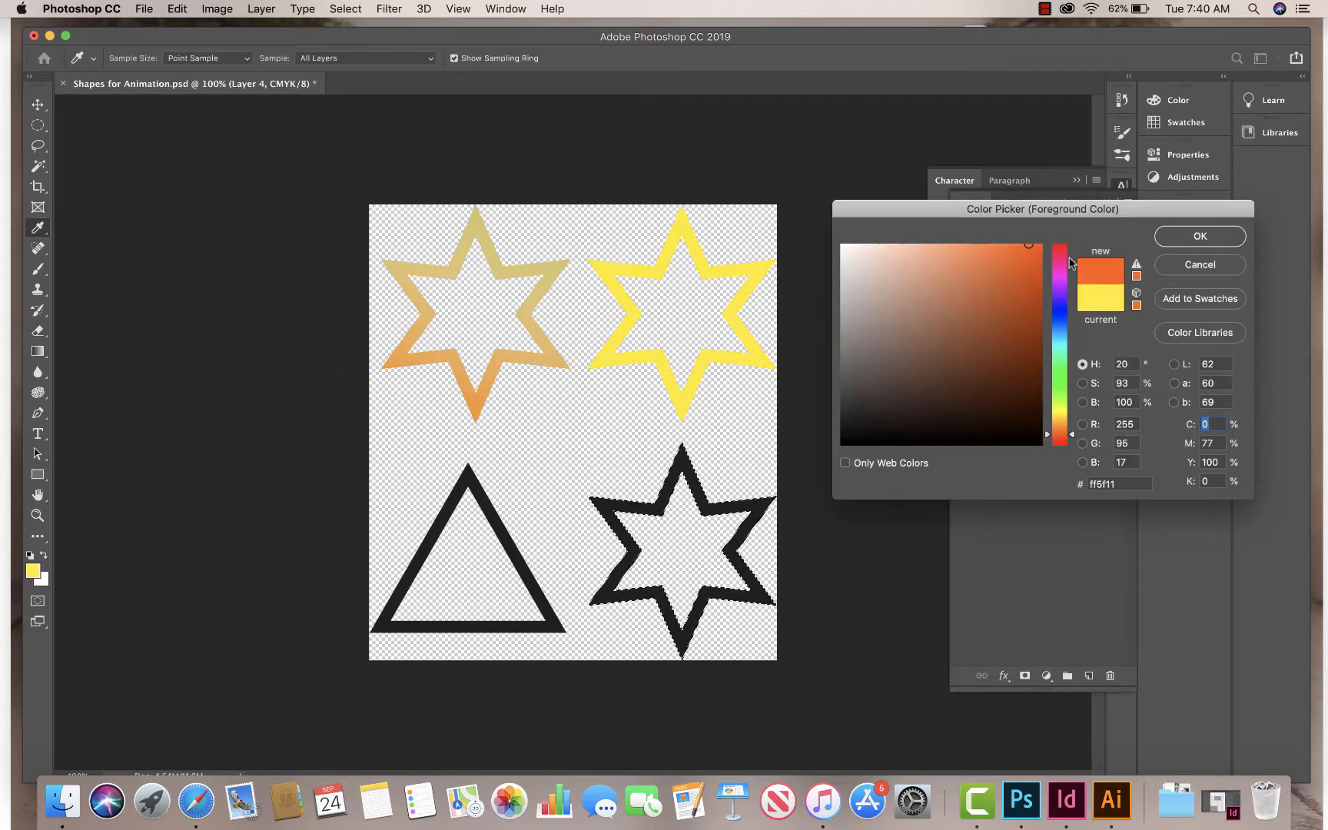
left_click(1166, 237)
Paint the selected lower-right star outline orange on Layer 4 with the Brush and clear the selection
key("b")
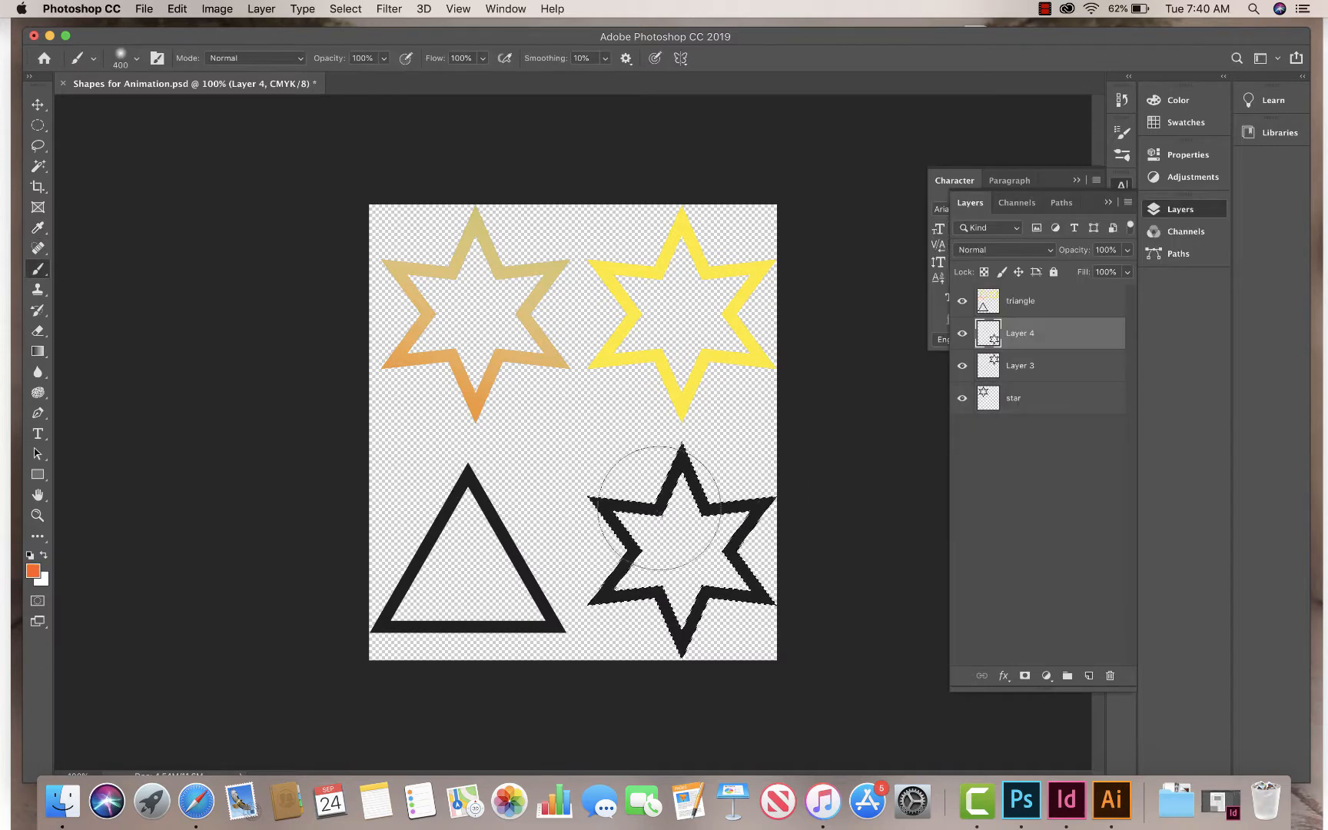
mouse_move(637, 469)
left_mouse_down()
mouse_move(720, 409)
mouse_move(776, 480)
mouse_move(801, 552)
mouse_move(716, 563)
left_mouse_up()
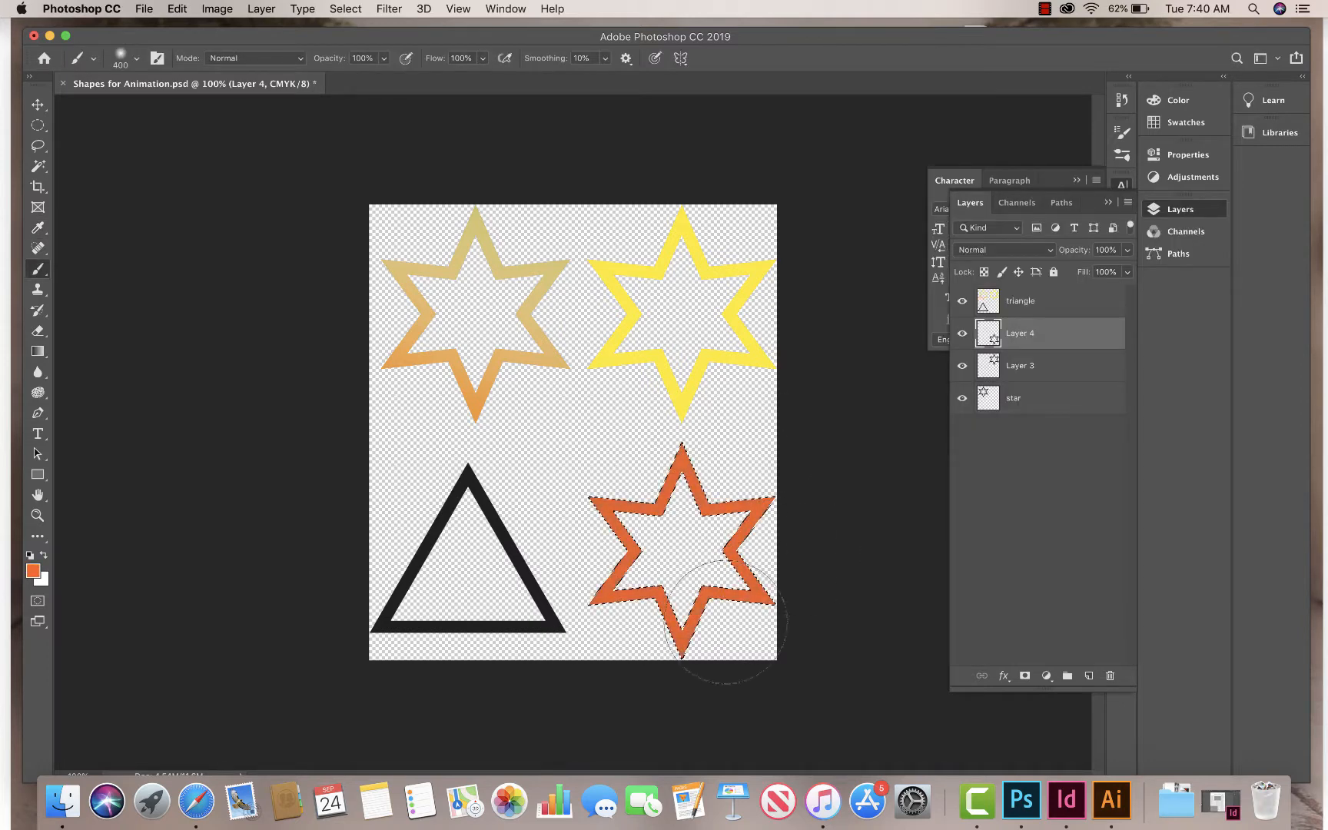
left_click(37, 125)
left_click(198, 157)
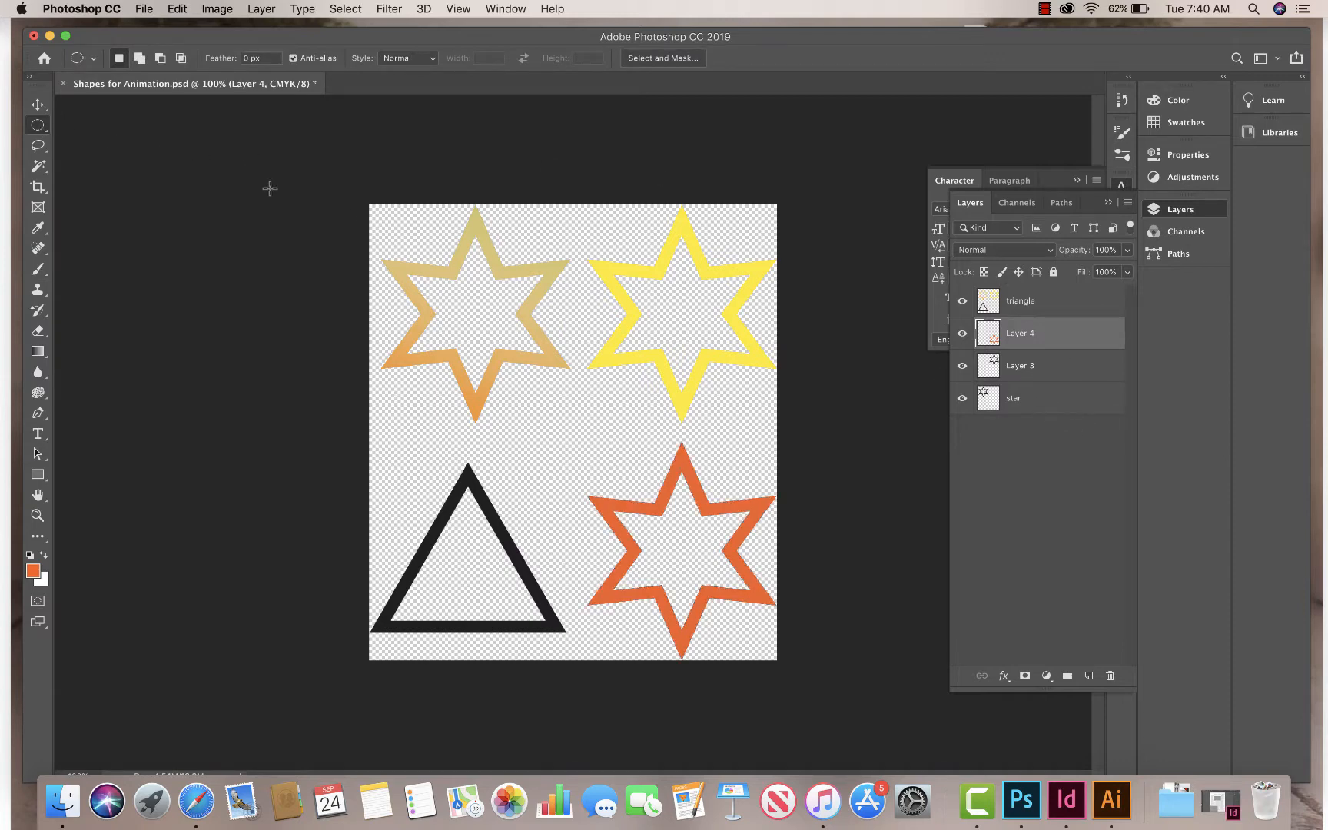
Move the orange star on Layer 4 to the centre of the canvas
left_click(38, 104)
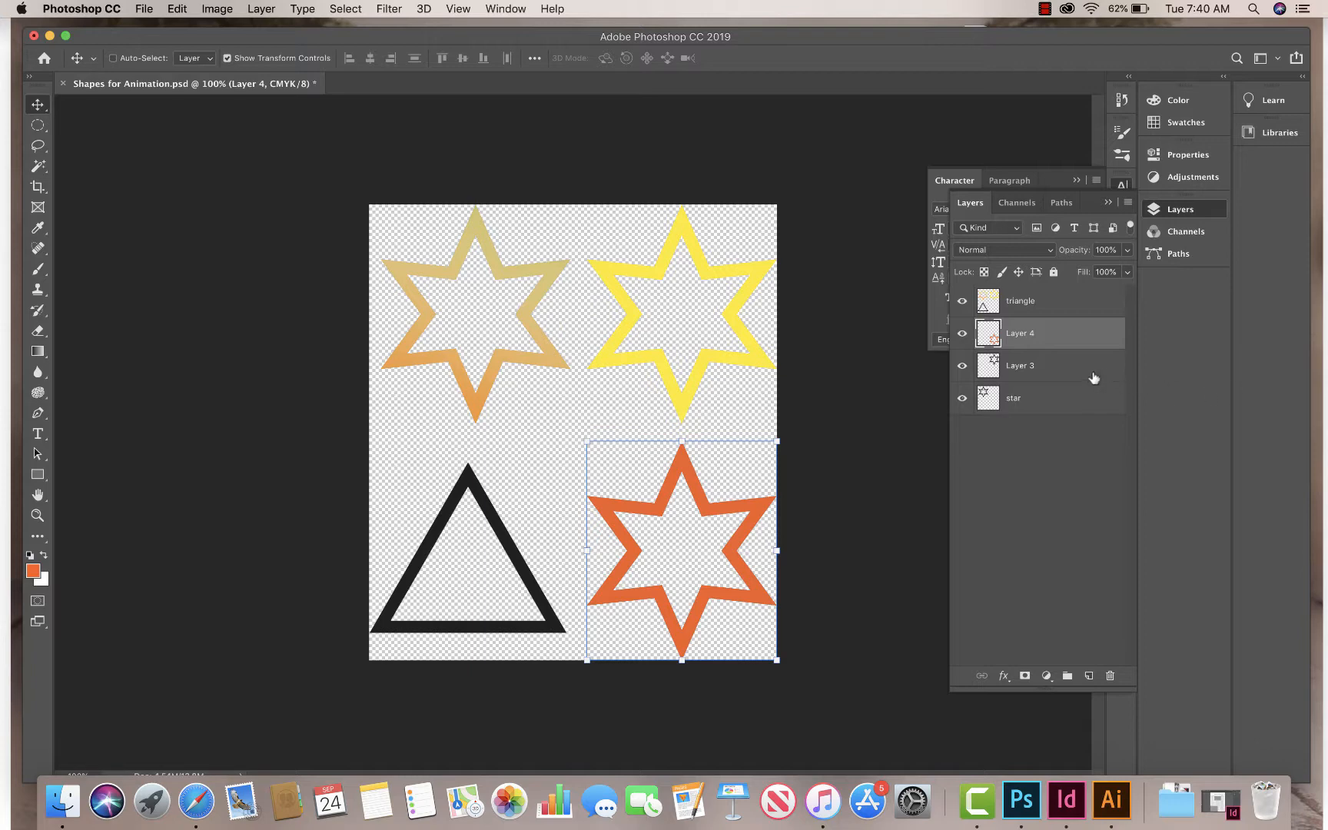
left_click_drag(750, 608, 661, 483)
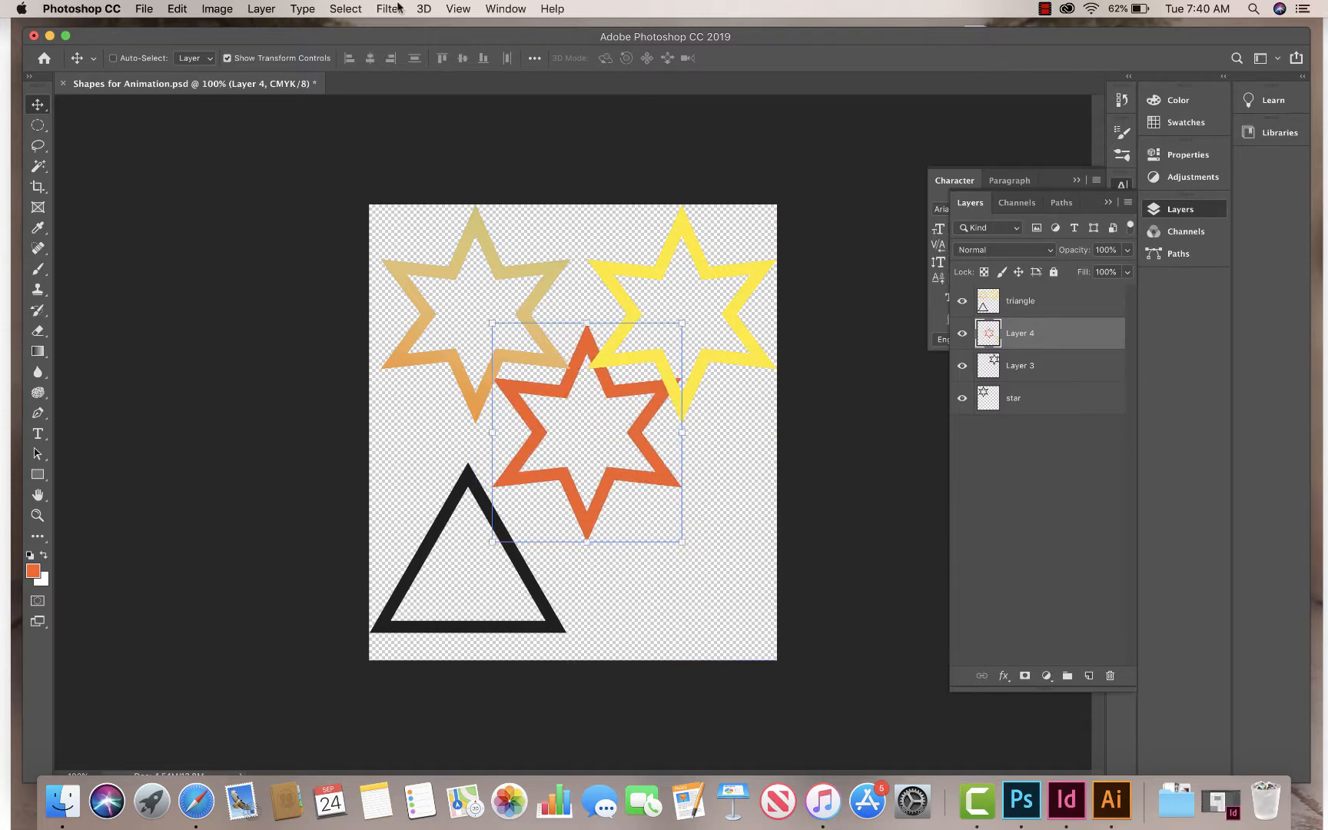
left_click(457, 8)
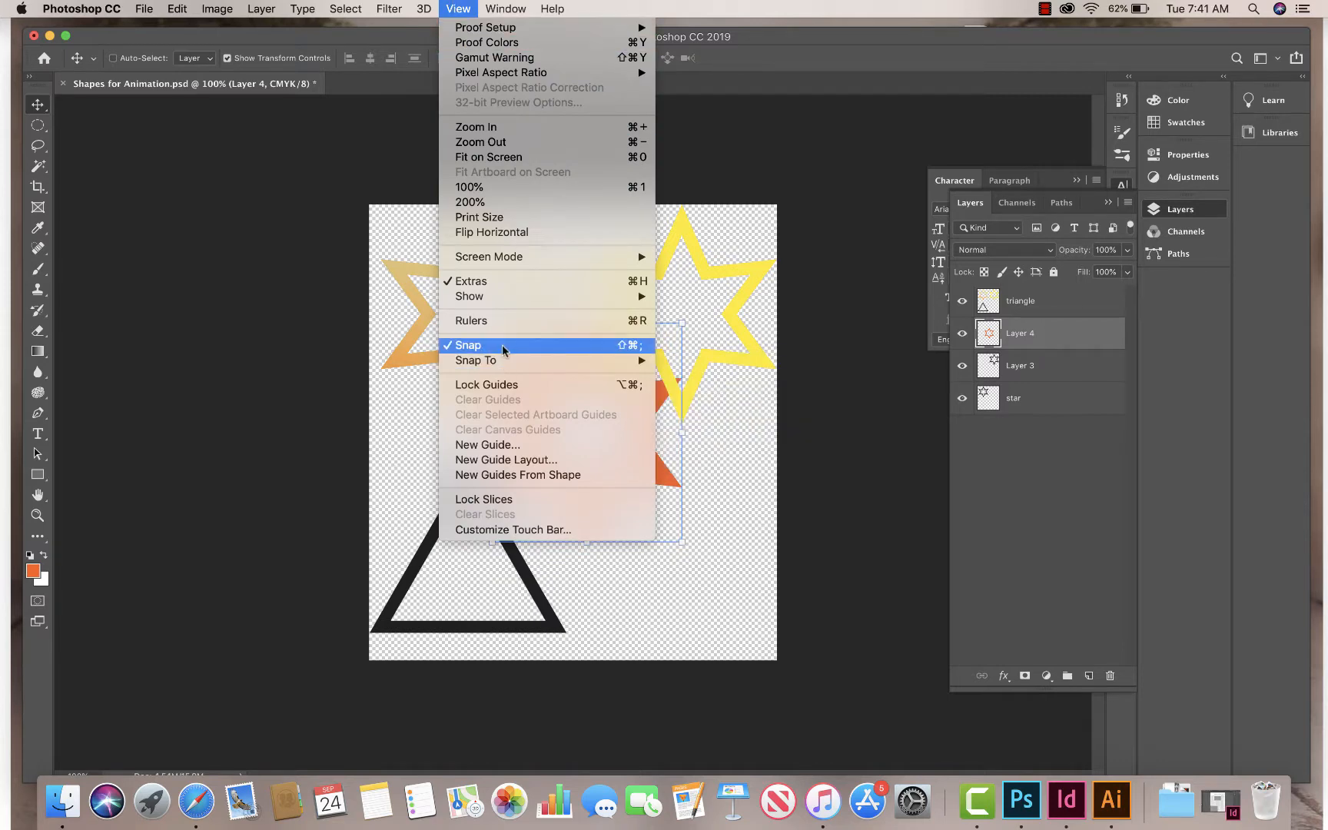
left_click(849, 44)
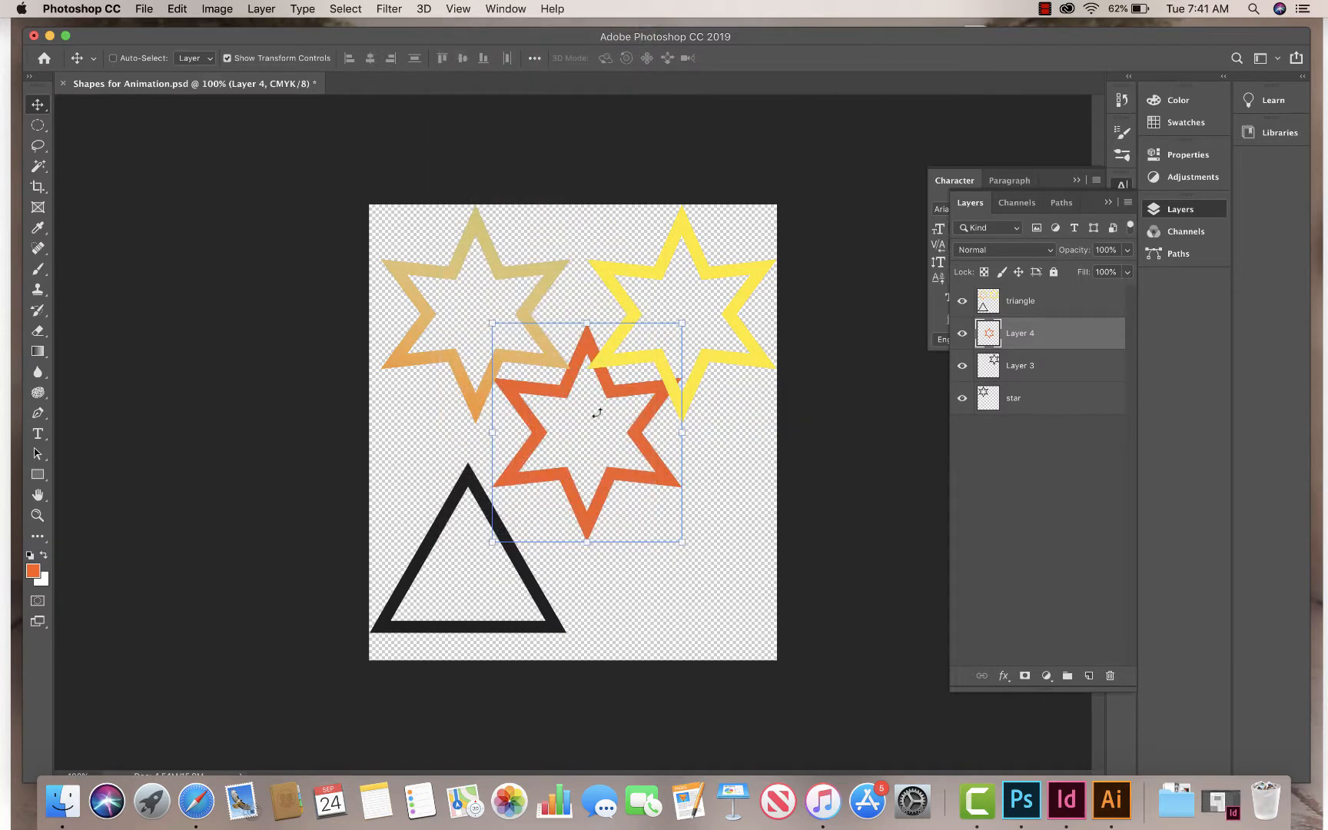
left_click_drag(629, 439, 622, 435)
left_click(1022, 365)
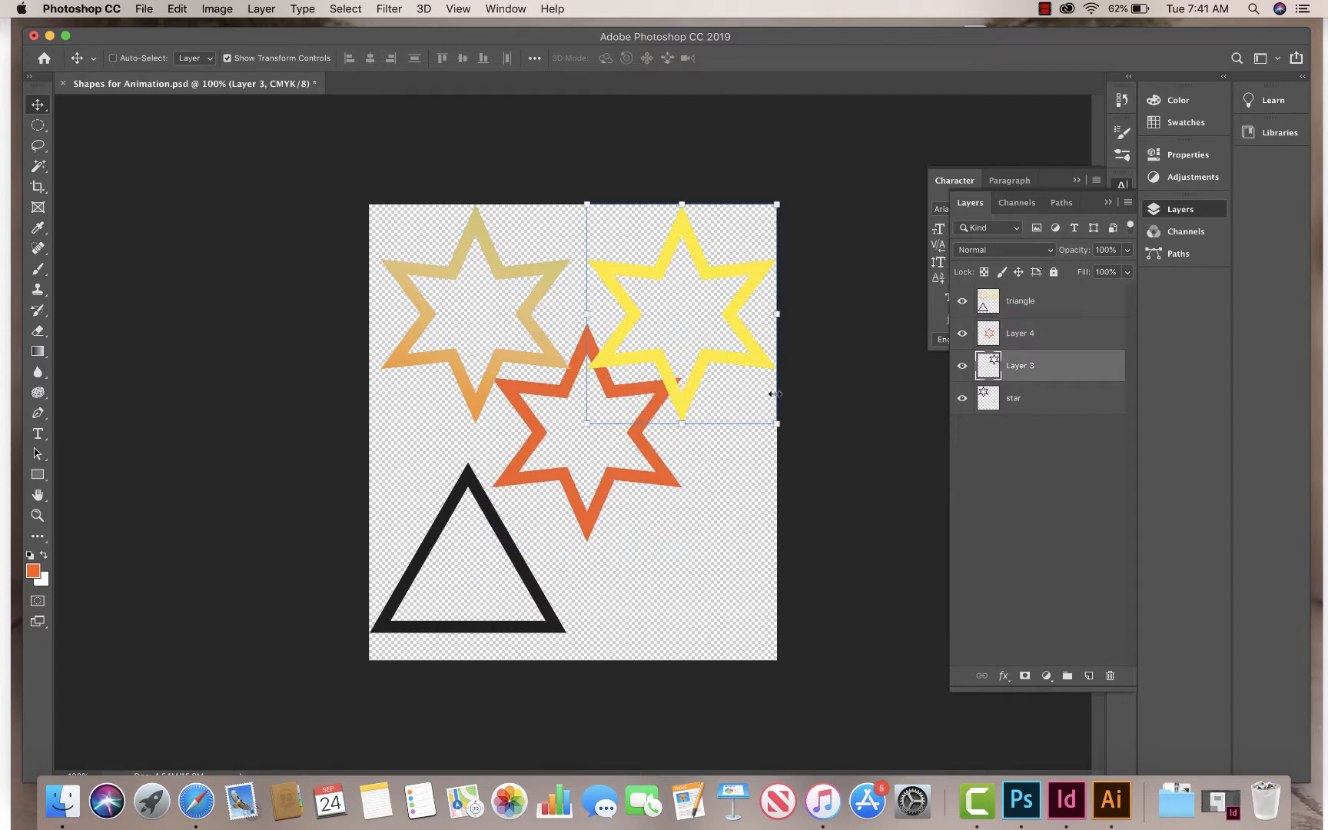
left_click_drag(753, 367, 674, 463)
key("super+z")
Lasso the stray colored paint over both upper stars on the triangle layer, delete it and clear the selection
left_click(1013, 305)
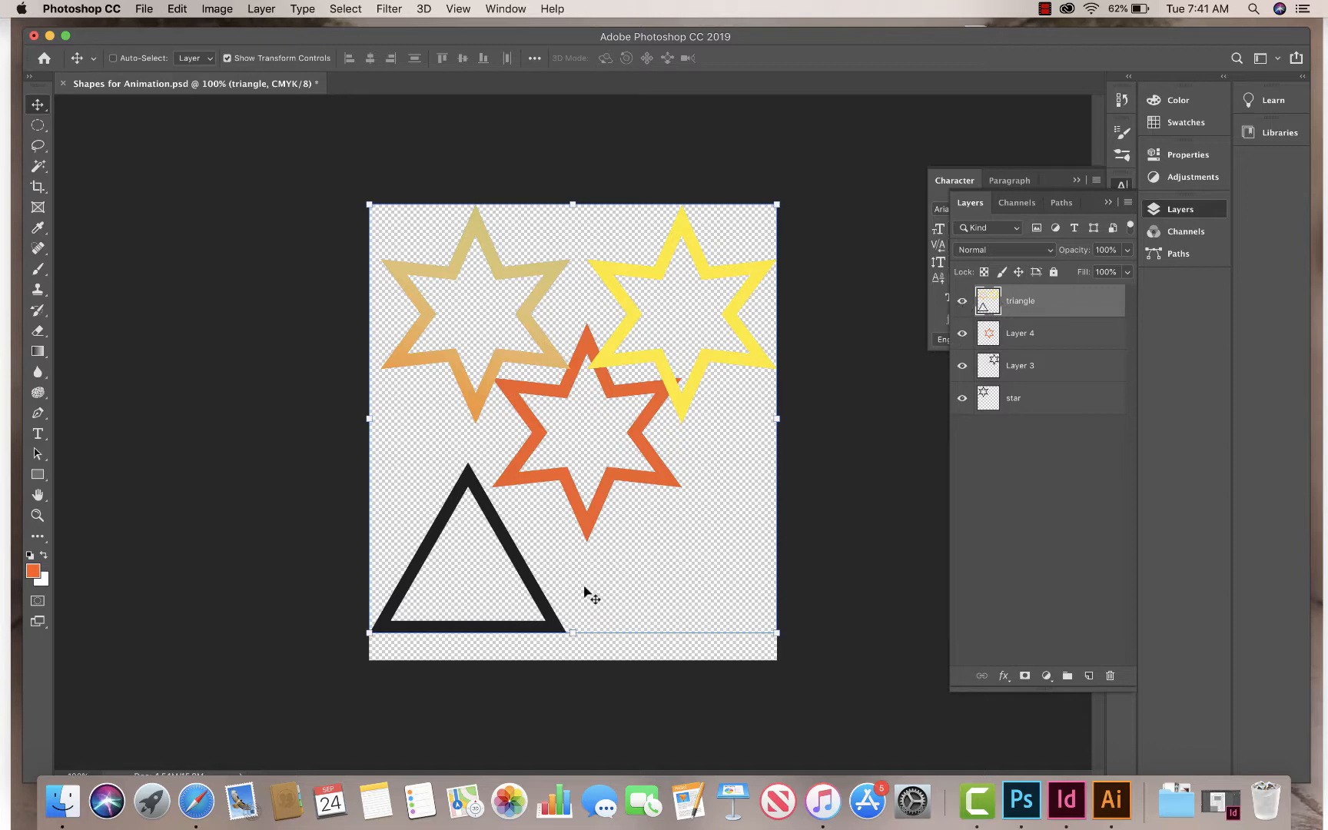
left_click(39, 147)
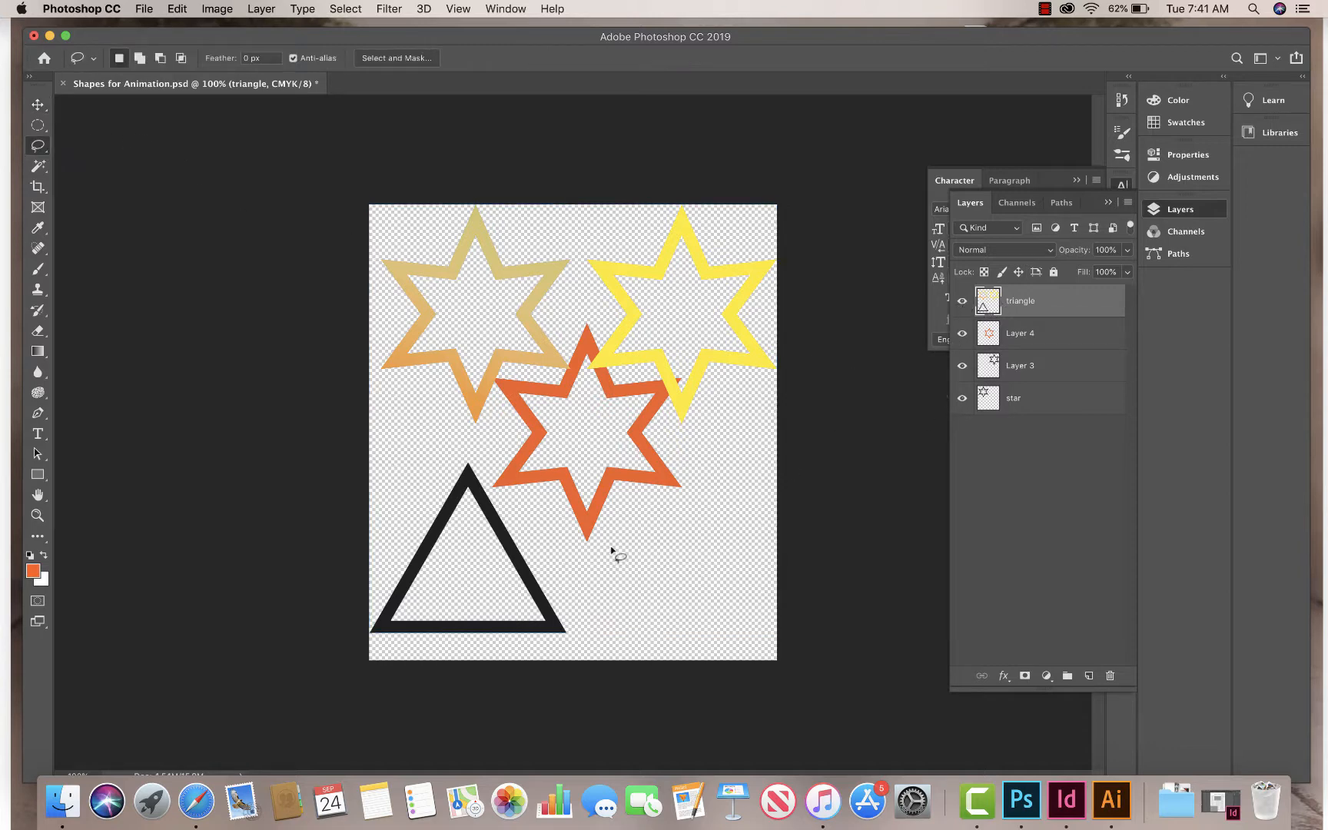
mouse_move(580, 570)
left_mouse_down()
mouse_move(498, 513)
mouse_move(475, 464)
mouse_move(356, 417)
mouse_move(604, 196)
mouse_move(799, 609)
mouse_move(584, 573)
left_mouse_up()
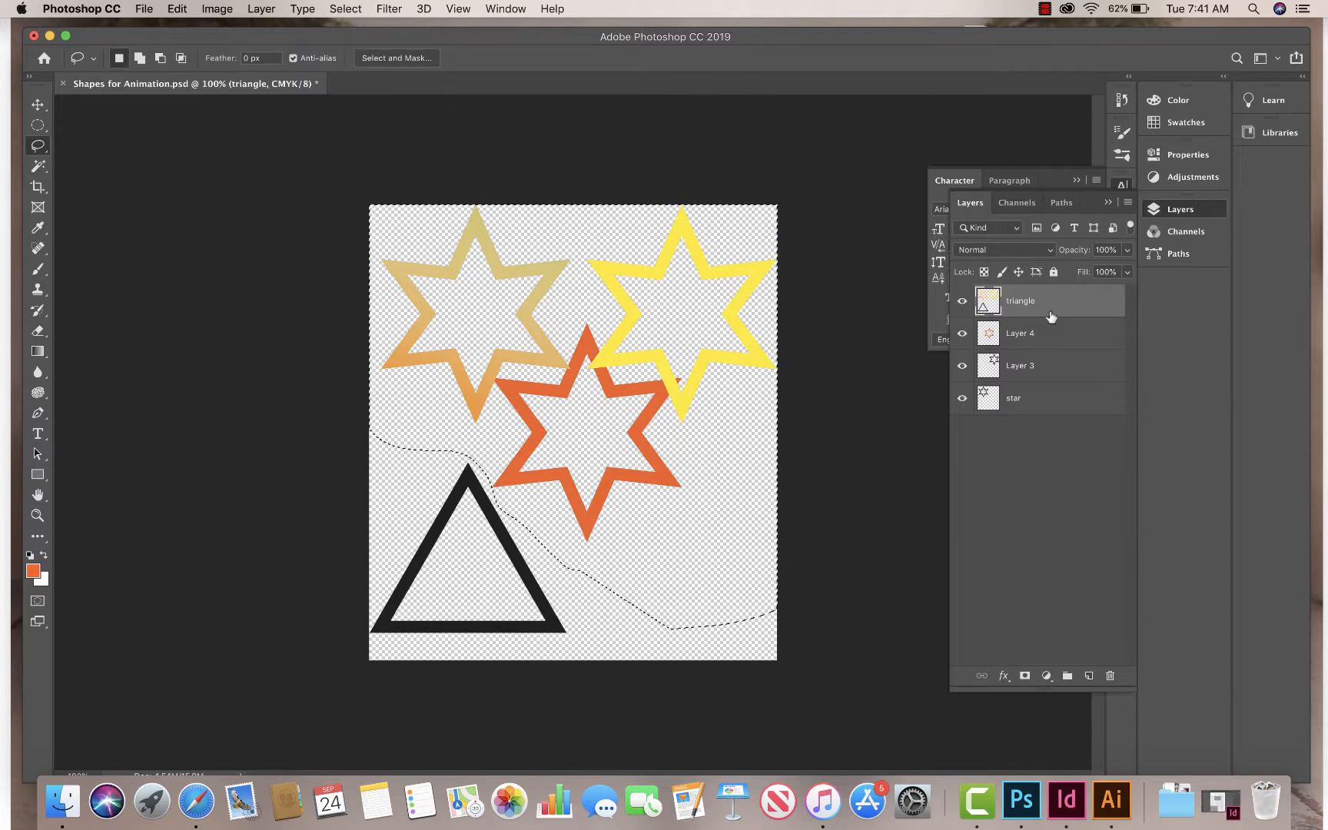
key("BackSpace")
left_click(814, 395)
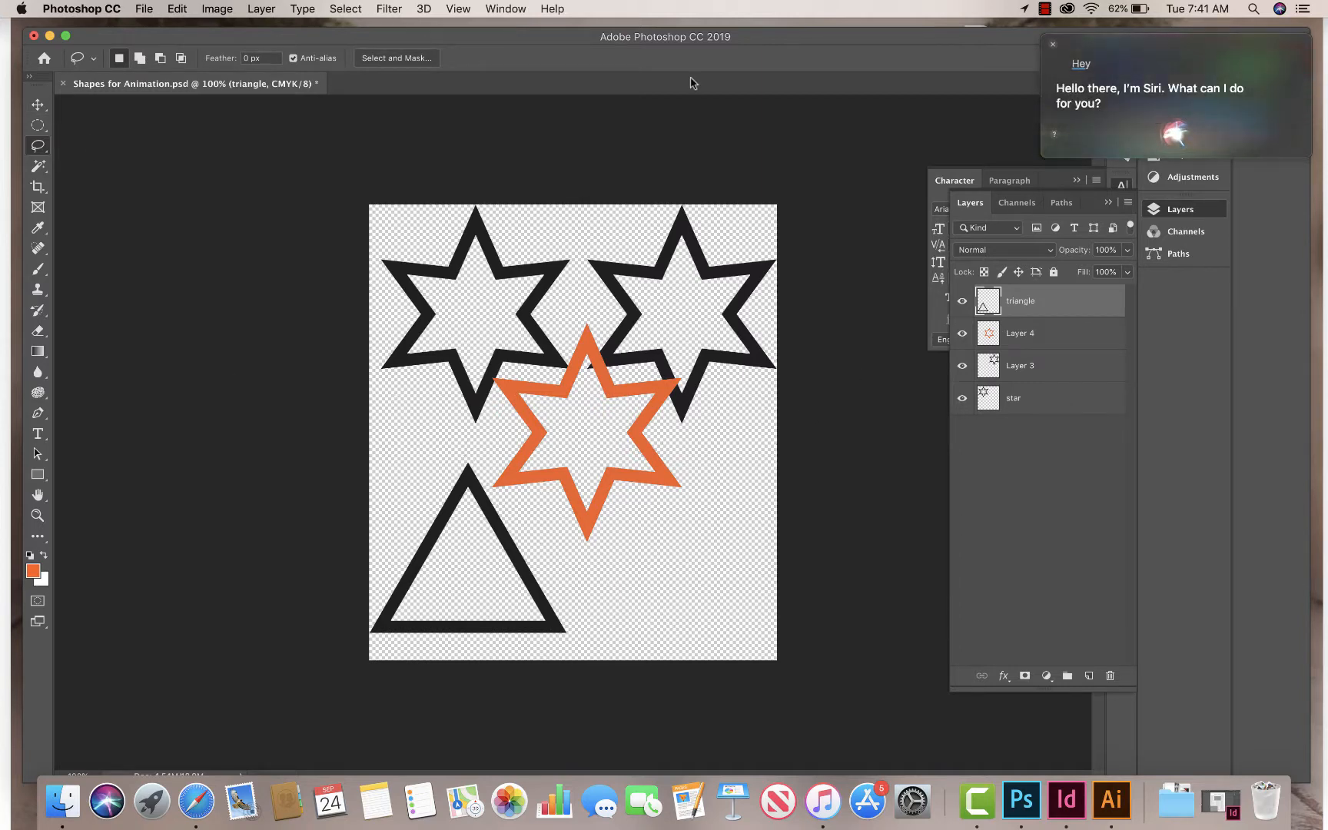
left_click(1052, 46)
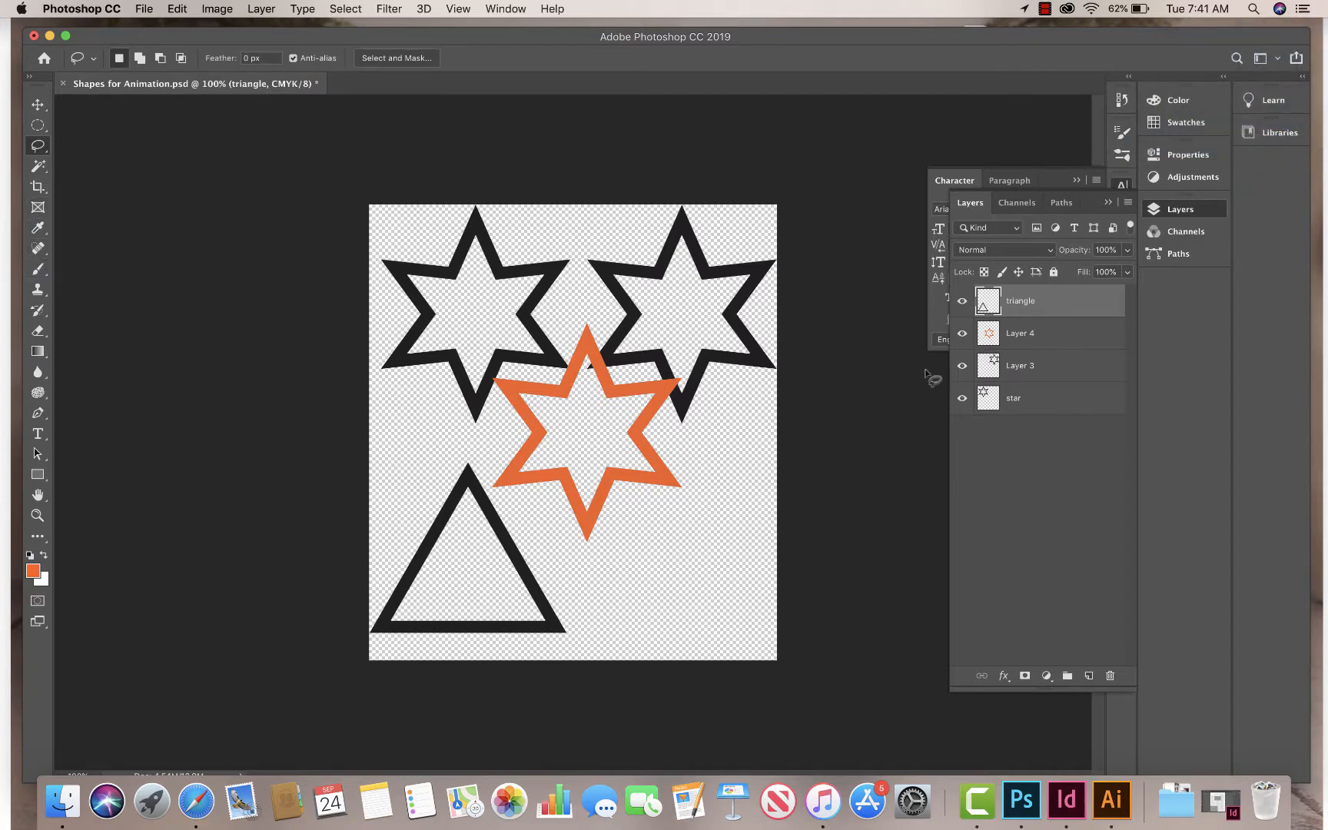
Load Layer 3's star outline as a selection and activate the Gradient tool
left_click(1032, 369)
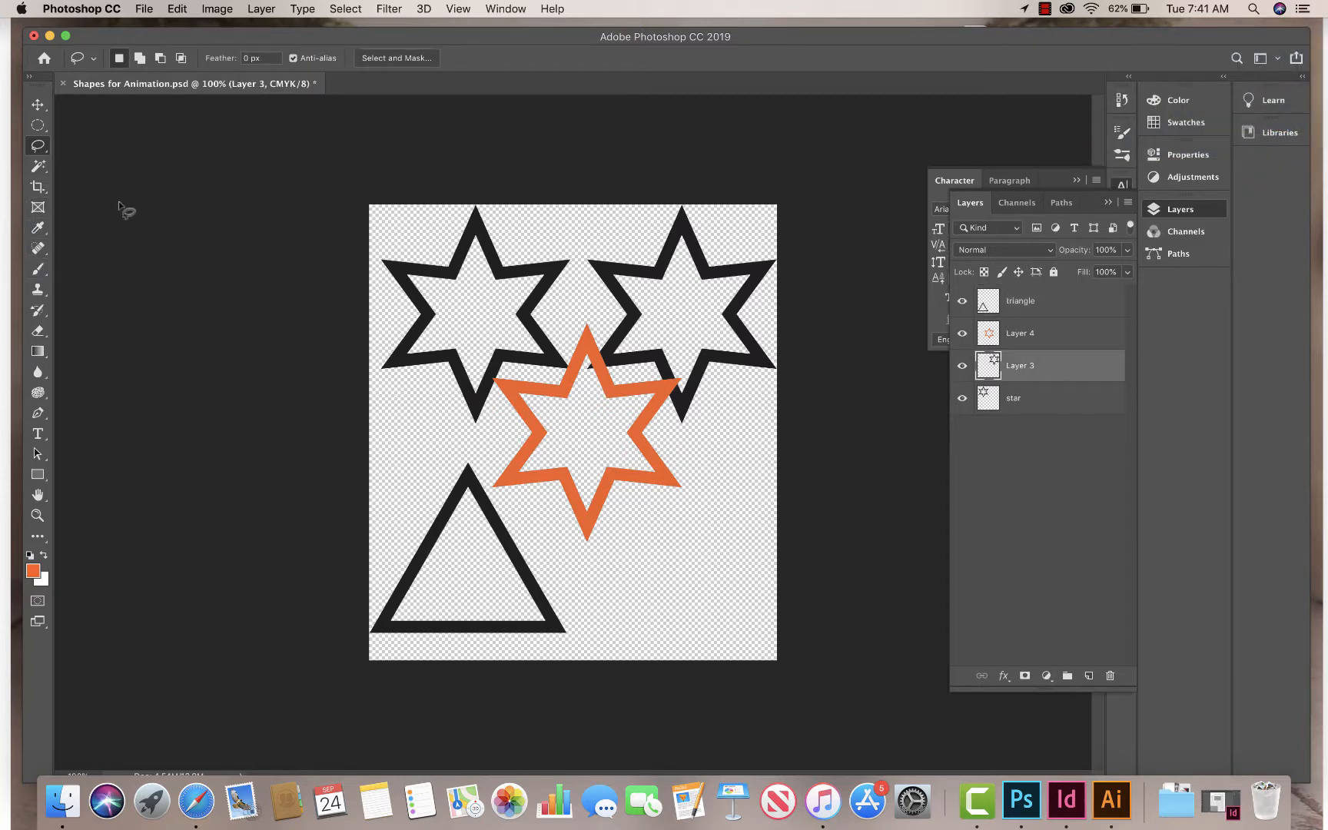
left_click(992, 361, "super")
left_click(37, 351)
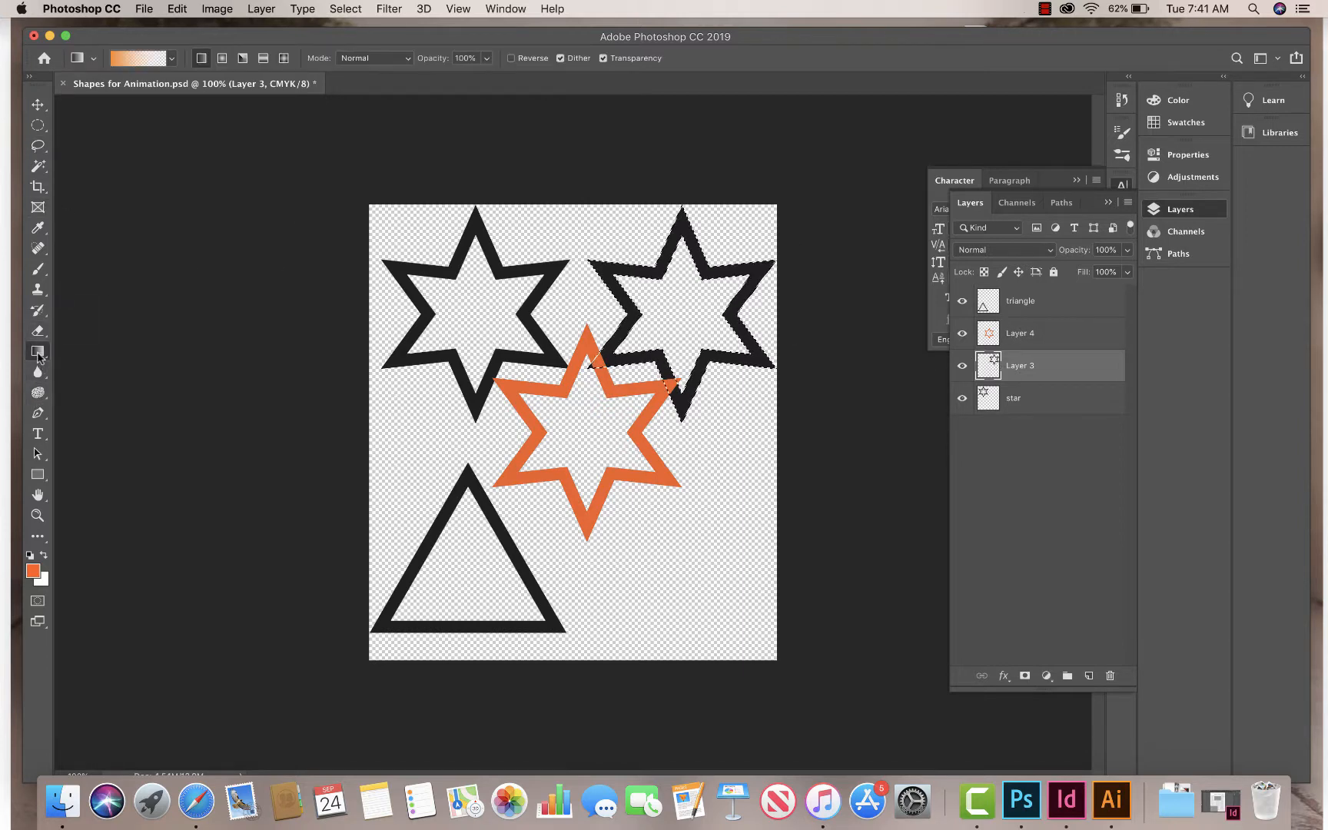
Try the orange-to-transparent gradient and the orange-to-white Foreground to Background gradient across the selected star on Layer 3
left_click_drag(650, 256, 791, 504)
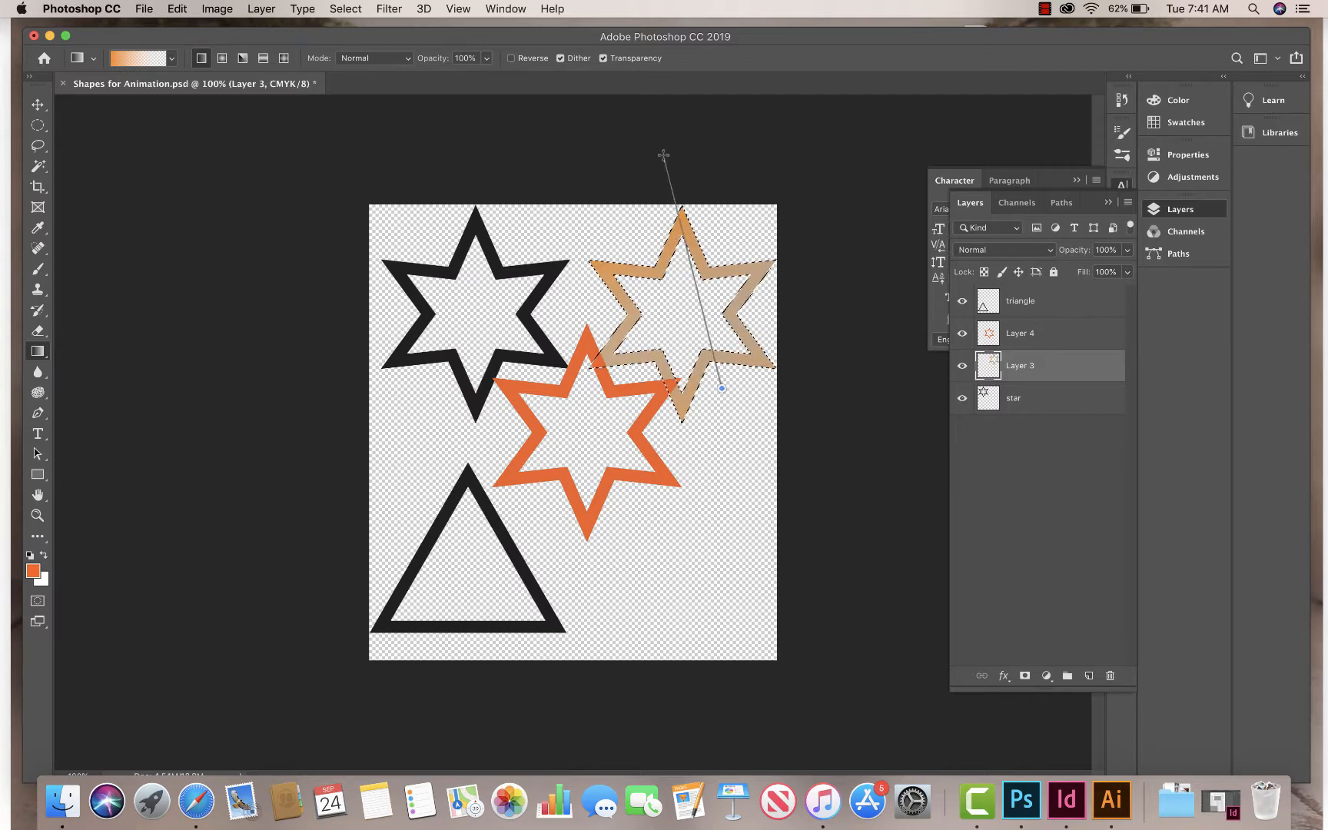
left_click(171, 59)
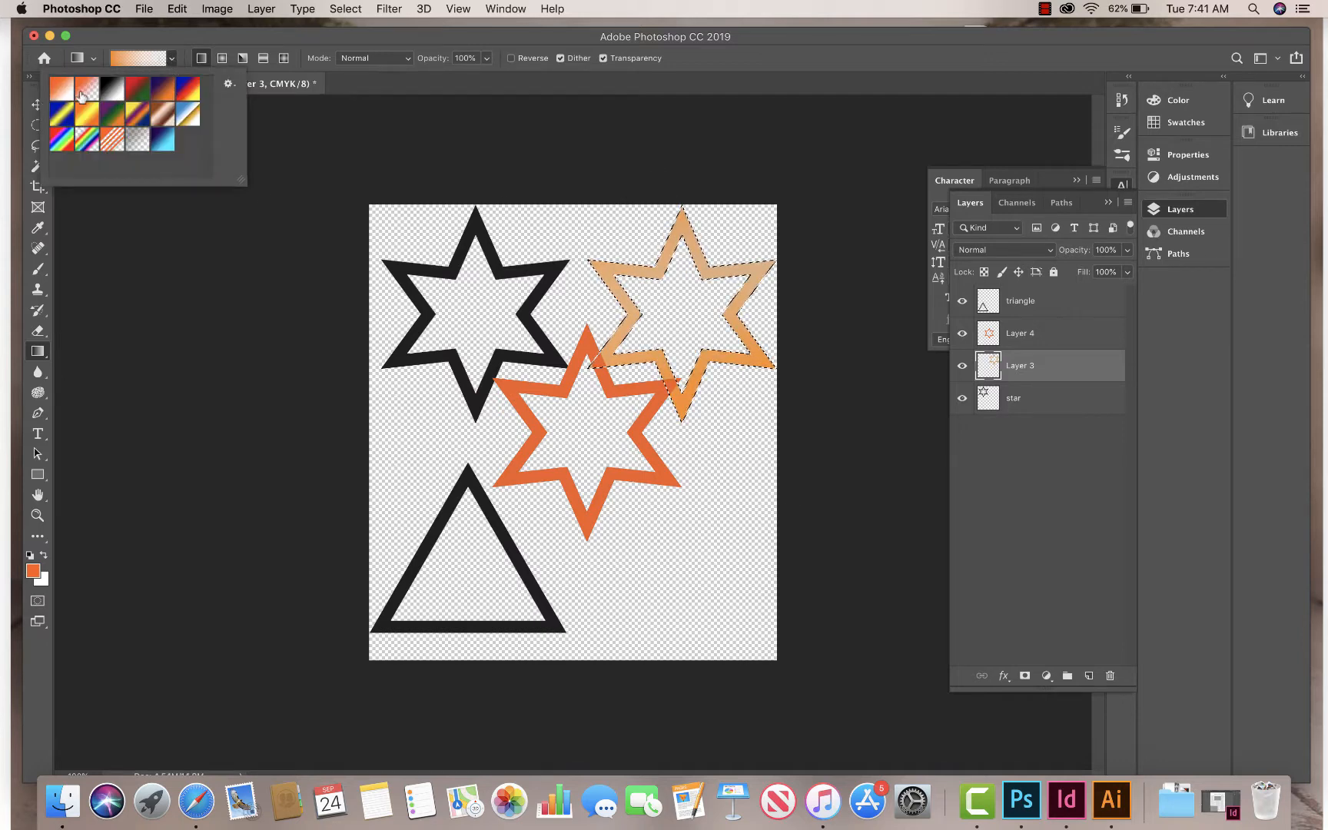
left_click(65, 95)
left_click_drag(734, 429, 620, 151)
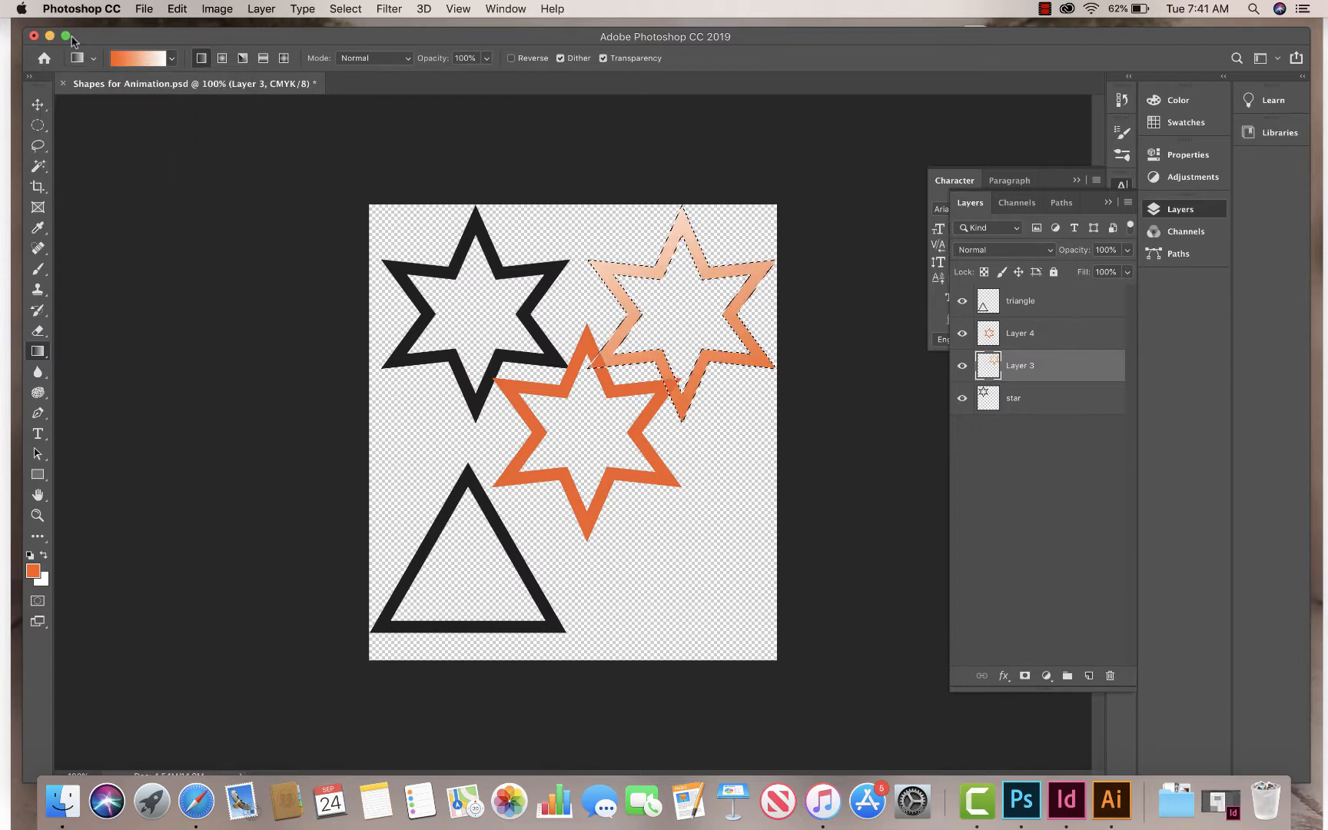
Choose the orange-yellow-orange gradient preset and apply it across the selected star on Layer 3, orange at its upper tip
left_click(138, 60)
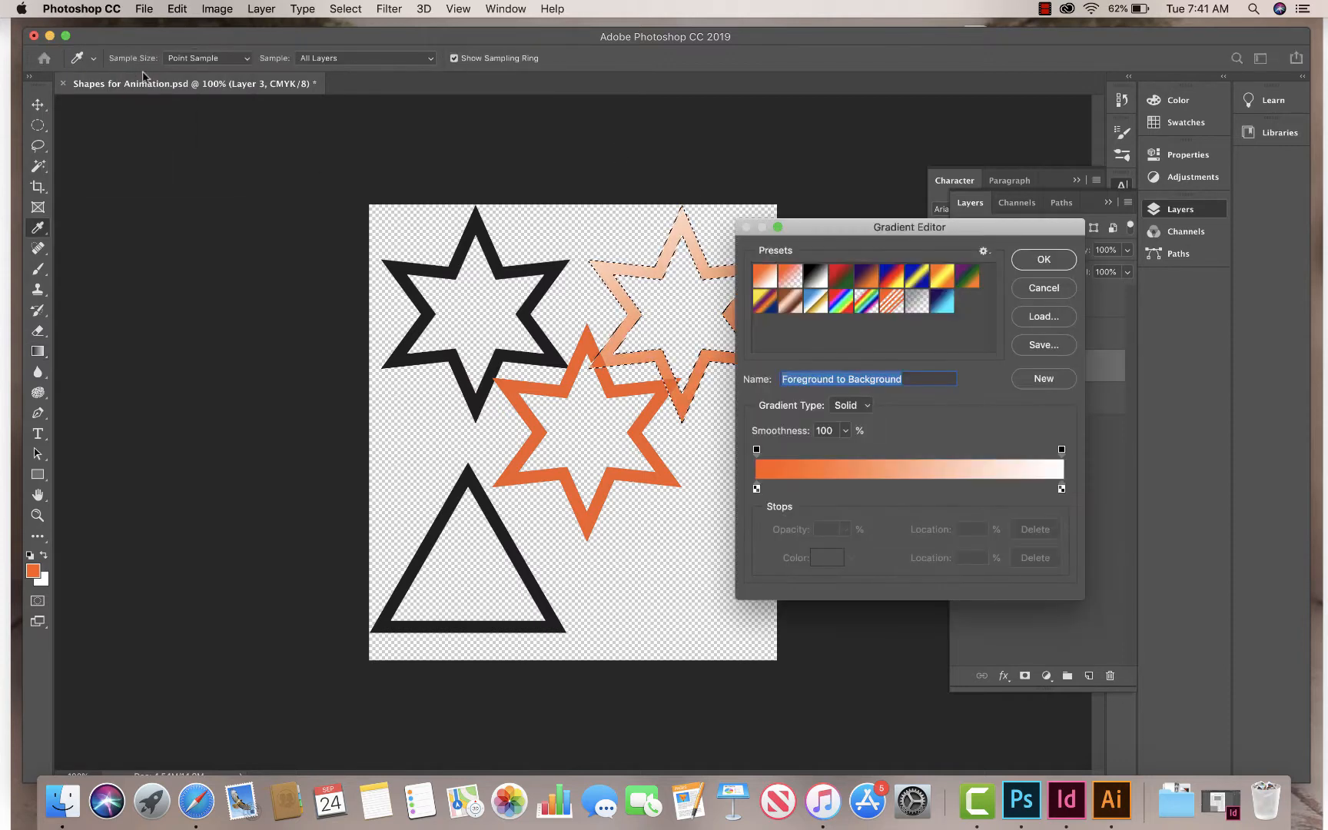
left_click(944, 281)
left_click(1026, 261)
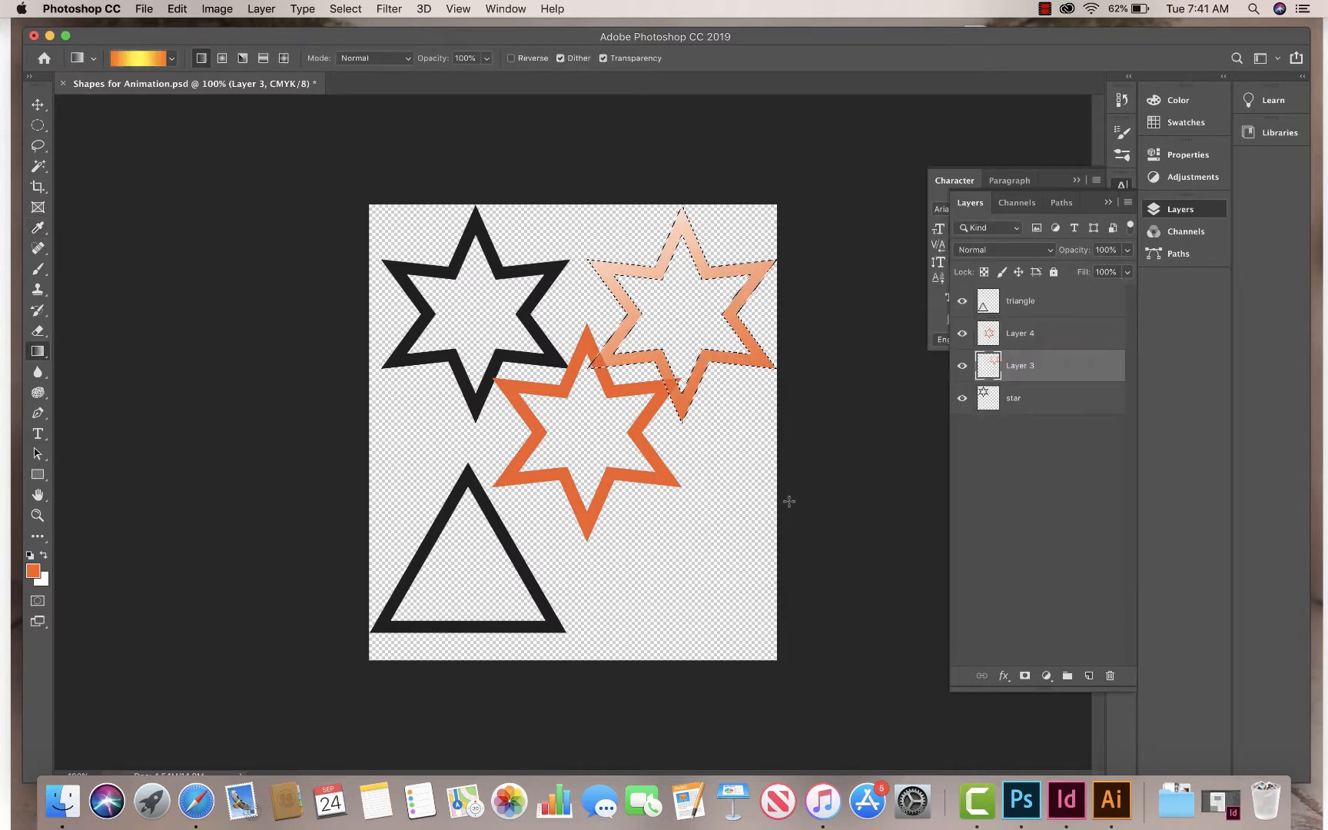
Activate the star layer, load its outline as a selection and set the foreground color to lime green bfff11
left_click(1031, 400)
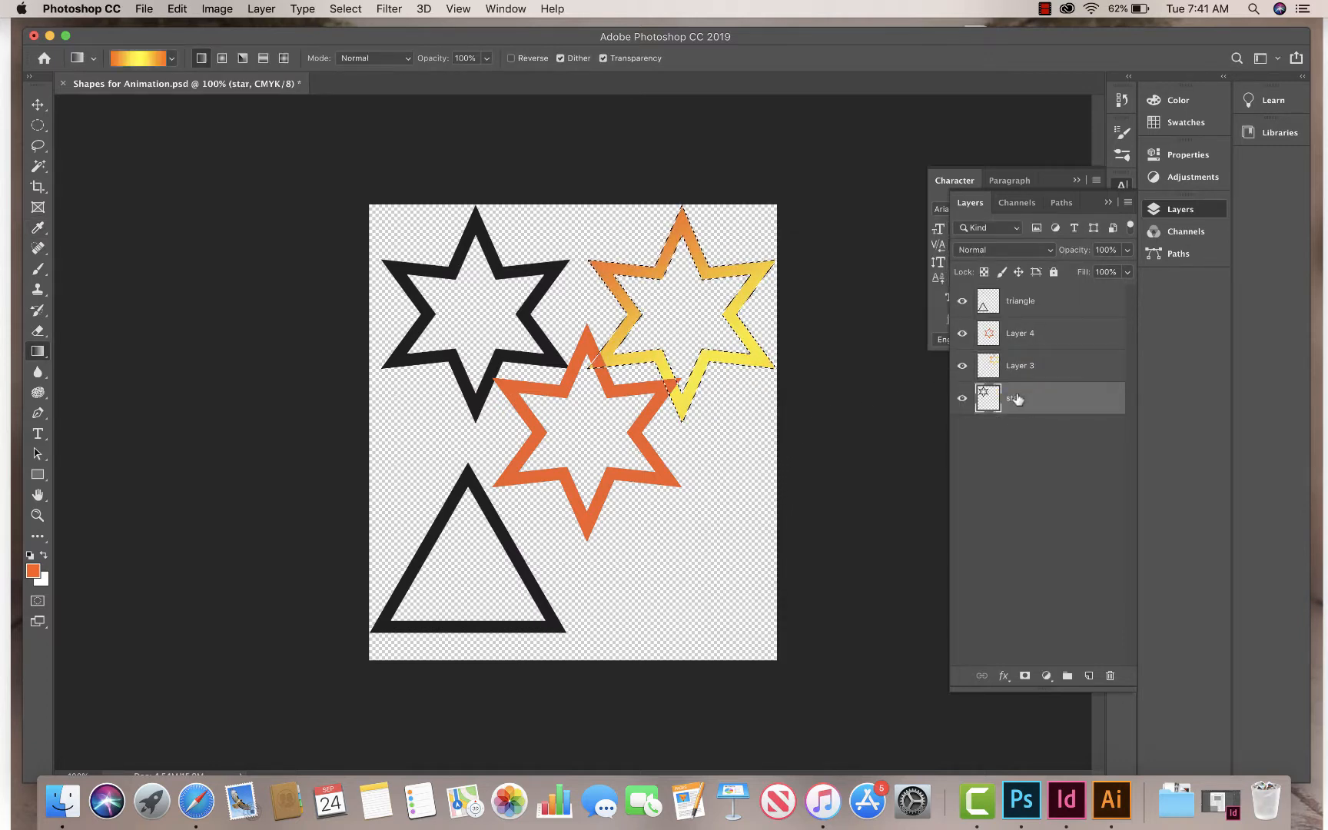
left_click(988, 397, "super")
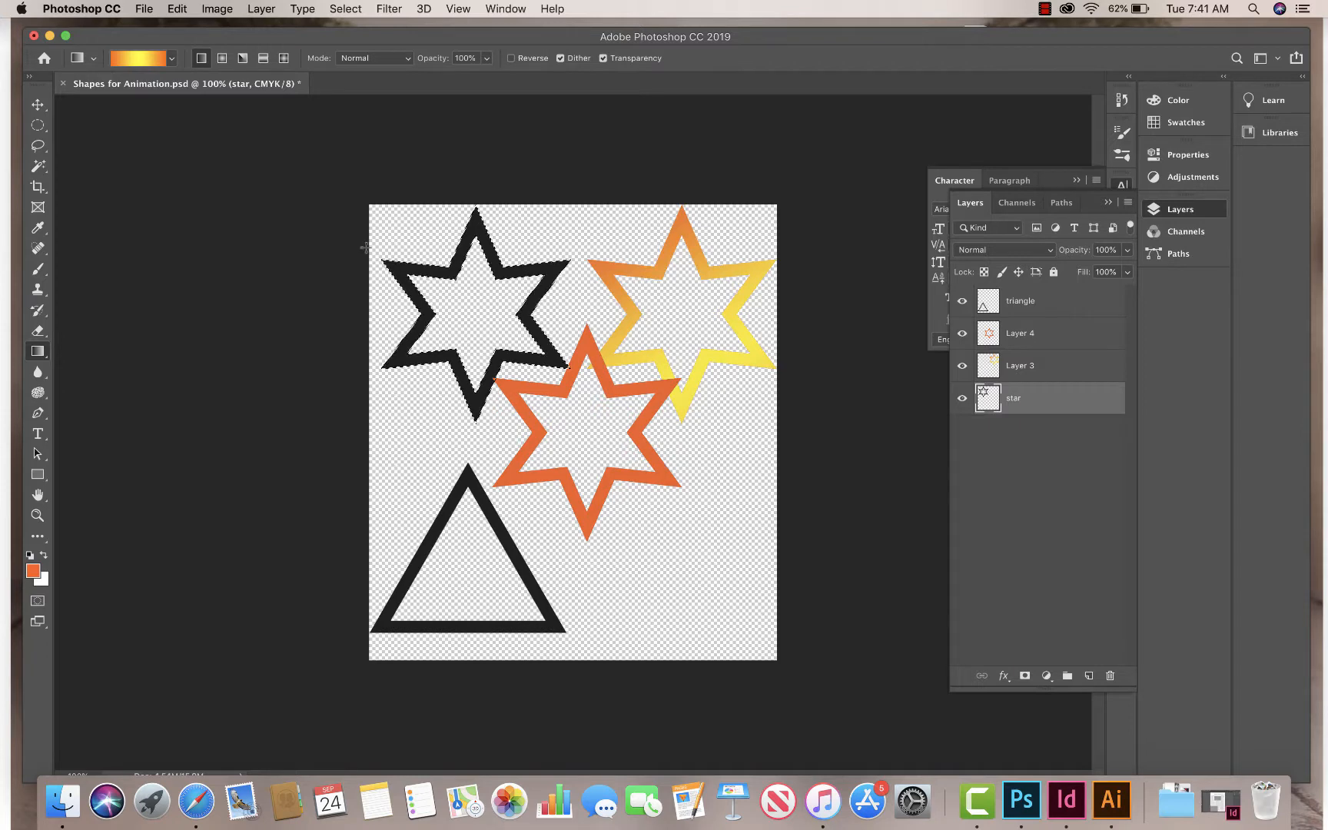
left_click(33, 572)
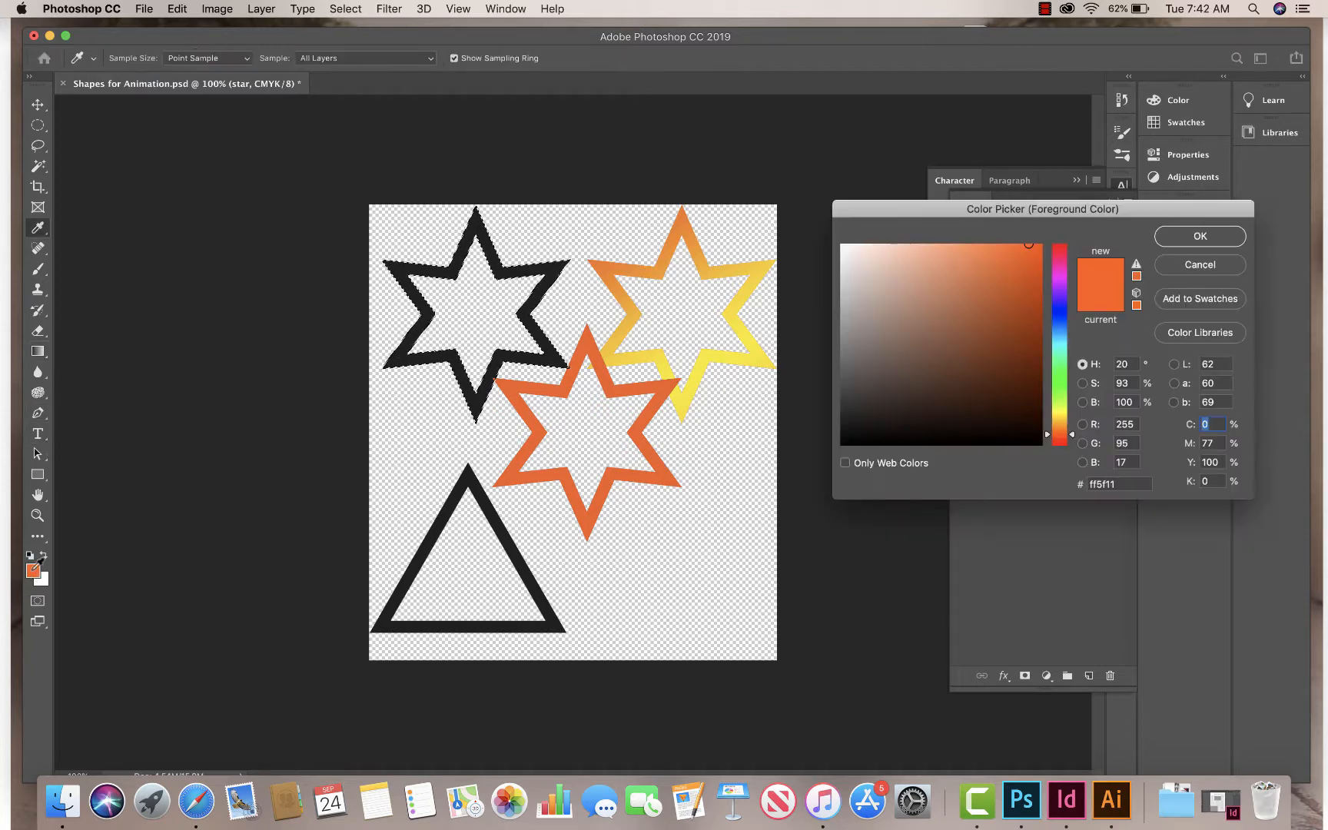
mouse_move(1060, 398)
left_mouse_down()
mouse_move(1063, 430)
mouse_move(1066, 390)
left_mouse_up()
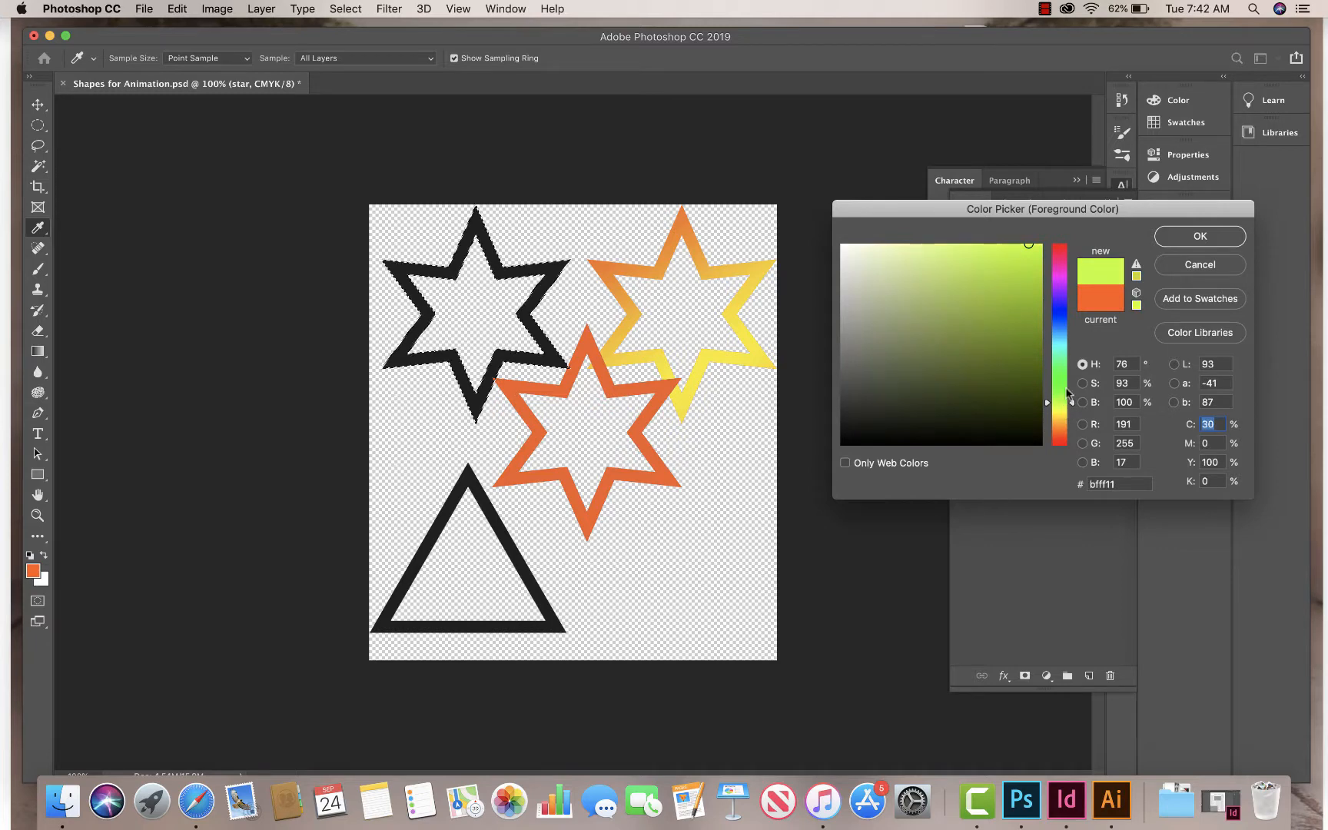
left_click(1171, 234)
Paint the selected upper-left star outline lime green with the Brush and clear the selection
key("b")
mouse_move(434, 260)
left_mouse_down()
mouse_move(501, 258)
mouse_move(413, 286)
mouse_move(539, 272)
mouse_move(308, 355)
mouse_move(335, 379)
left_mouse_up()
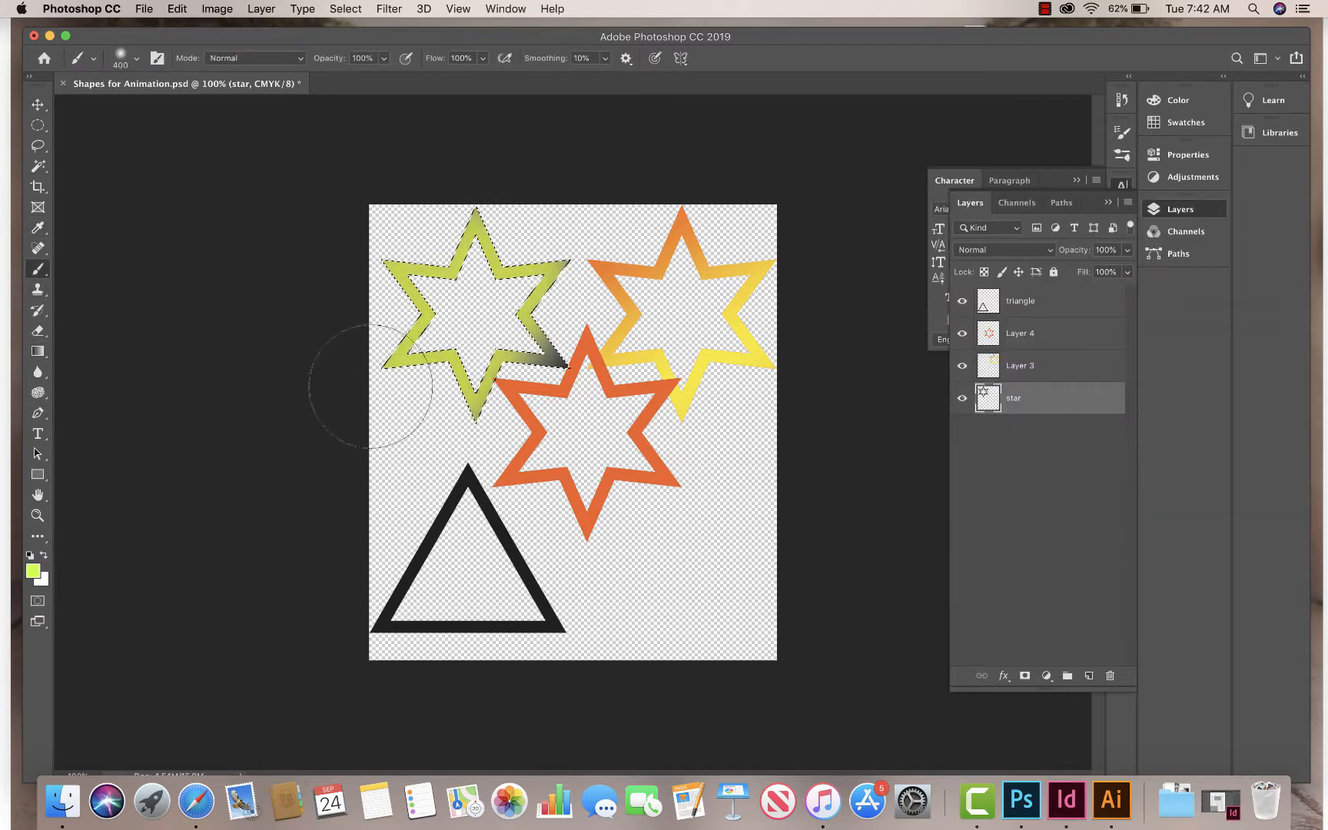
left_click(38, 126)
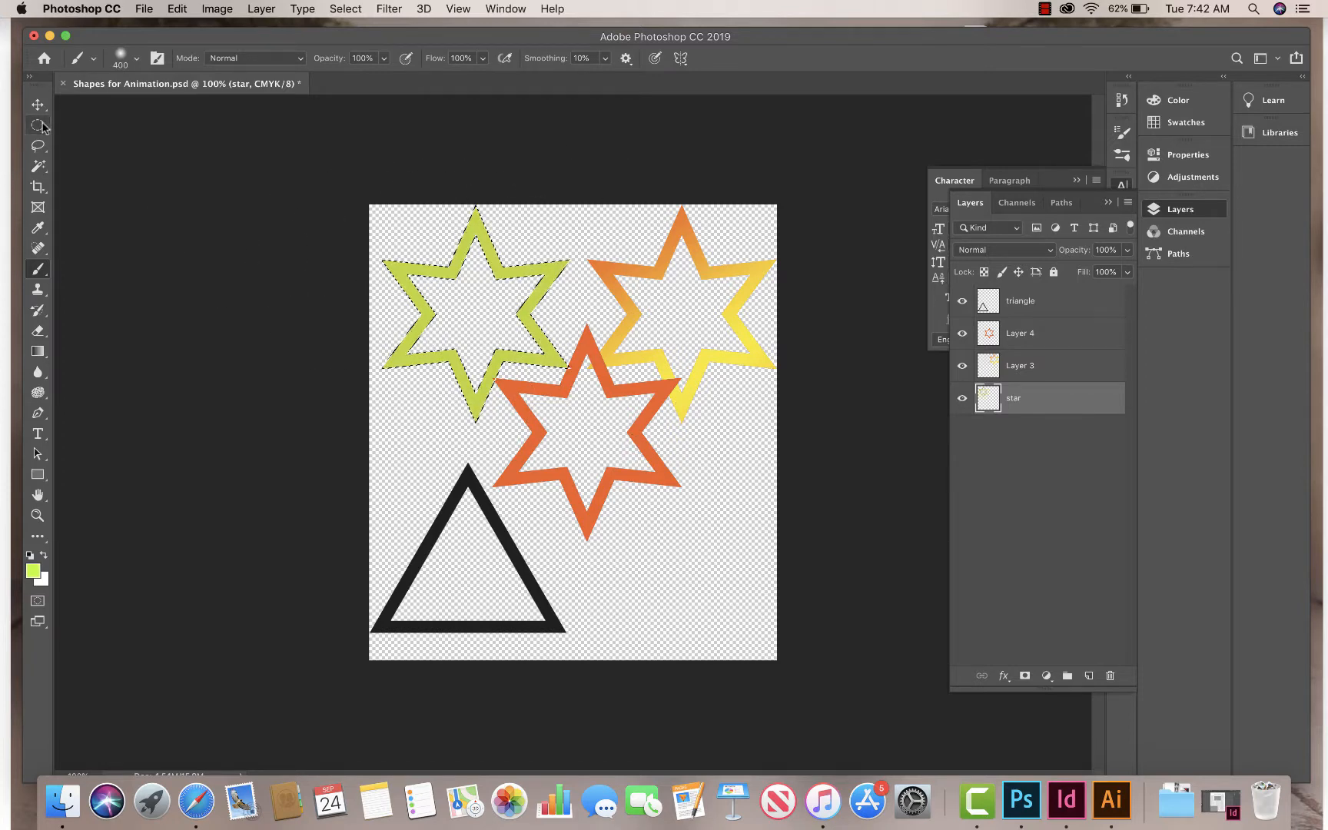
left_click(151, 158)
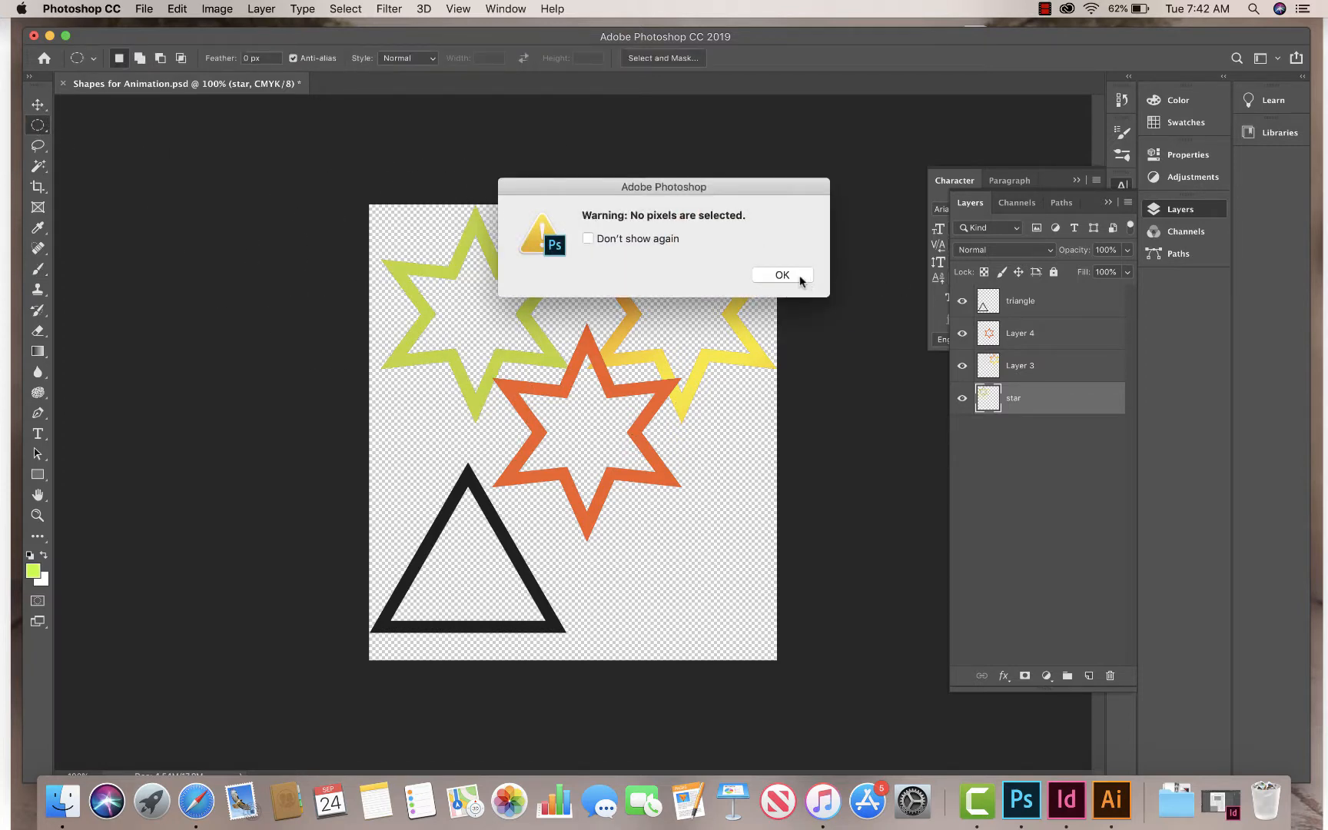
left_click(781, 275)
Move the green star about 1.88 in right and 1.99 in down so it sits exactly under the orange star
left_click(38, 105)
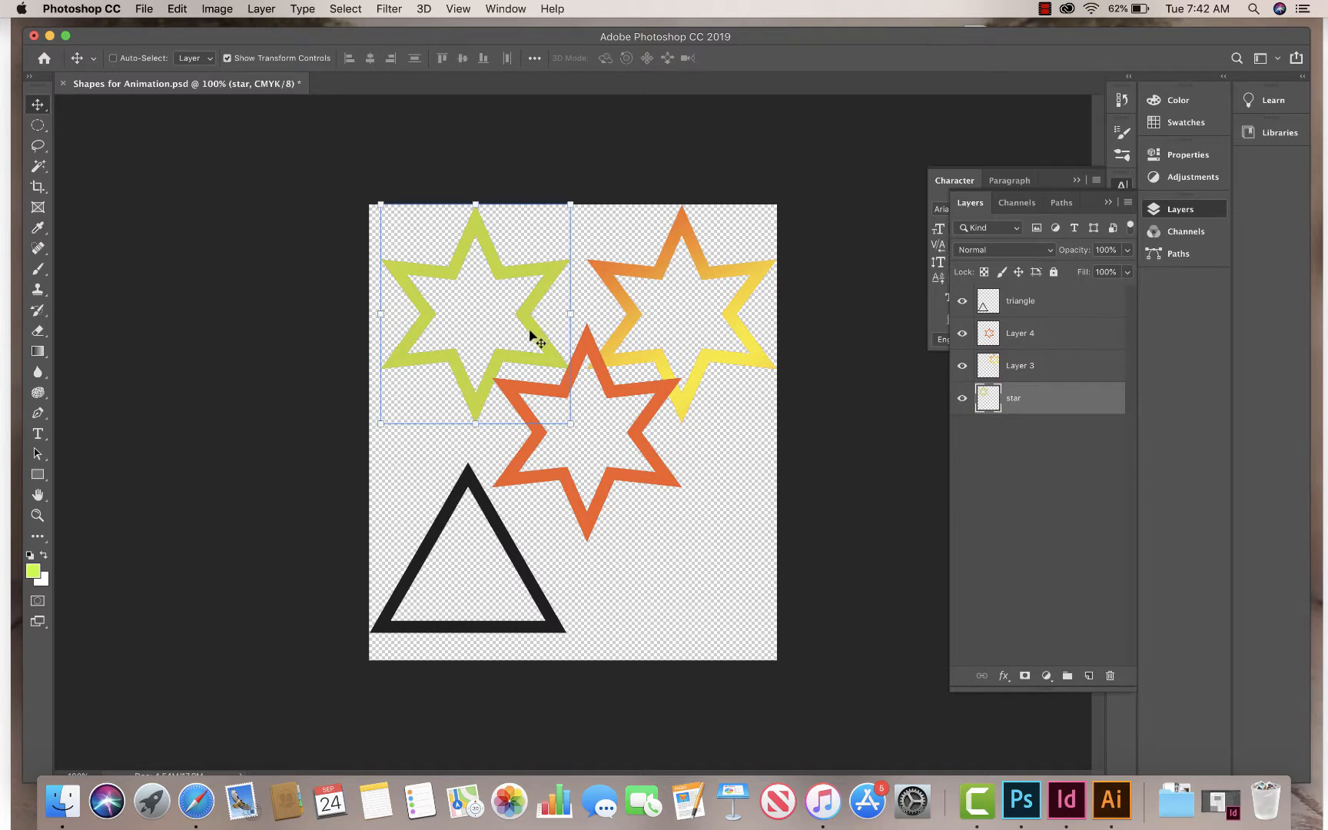
left_click_drag(530, 336, 638, 458)
left_click_drag(745, 349, 724, 378)
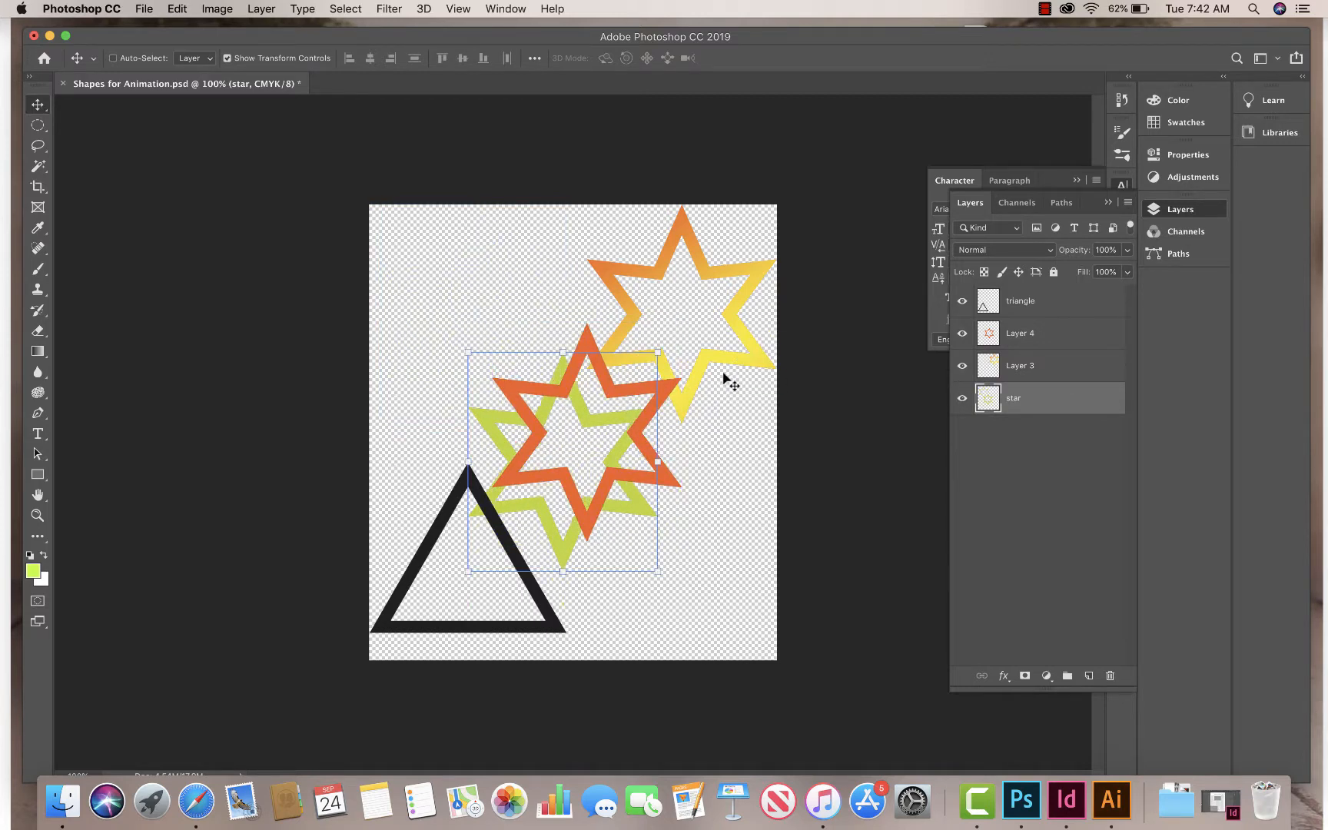
key("super+z")
left_click_drag(541, 327, 644, 442)
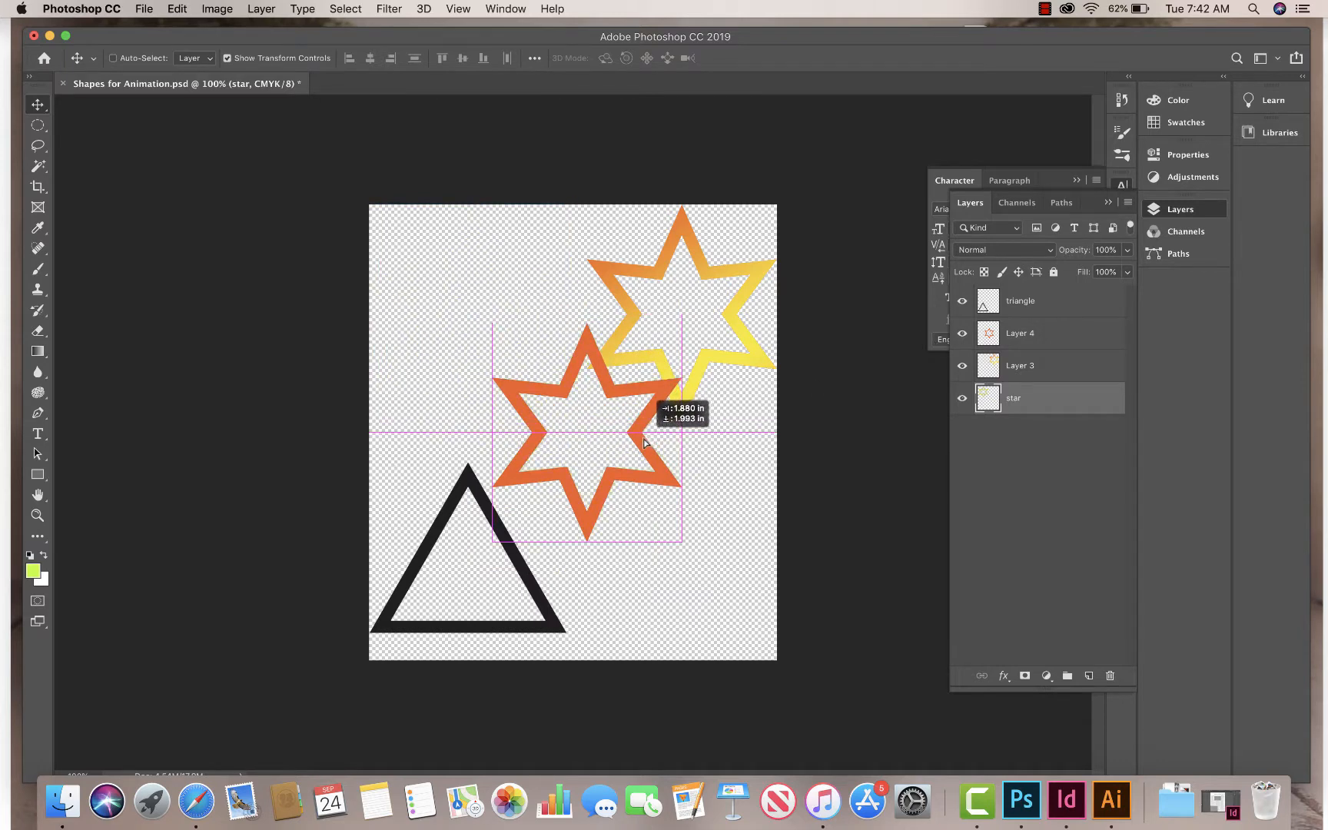
Enable Auto-Select, pick Layer 3's star and the triangle directly on the canvas, and disable Auto-Select
left_click(1021, 333)
left_click(1026, 399)
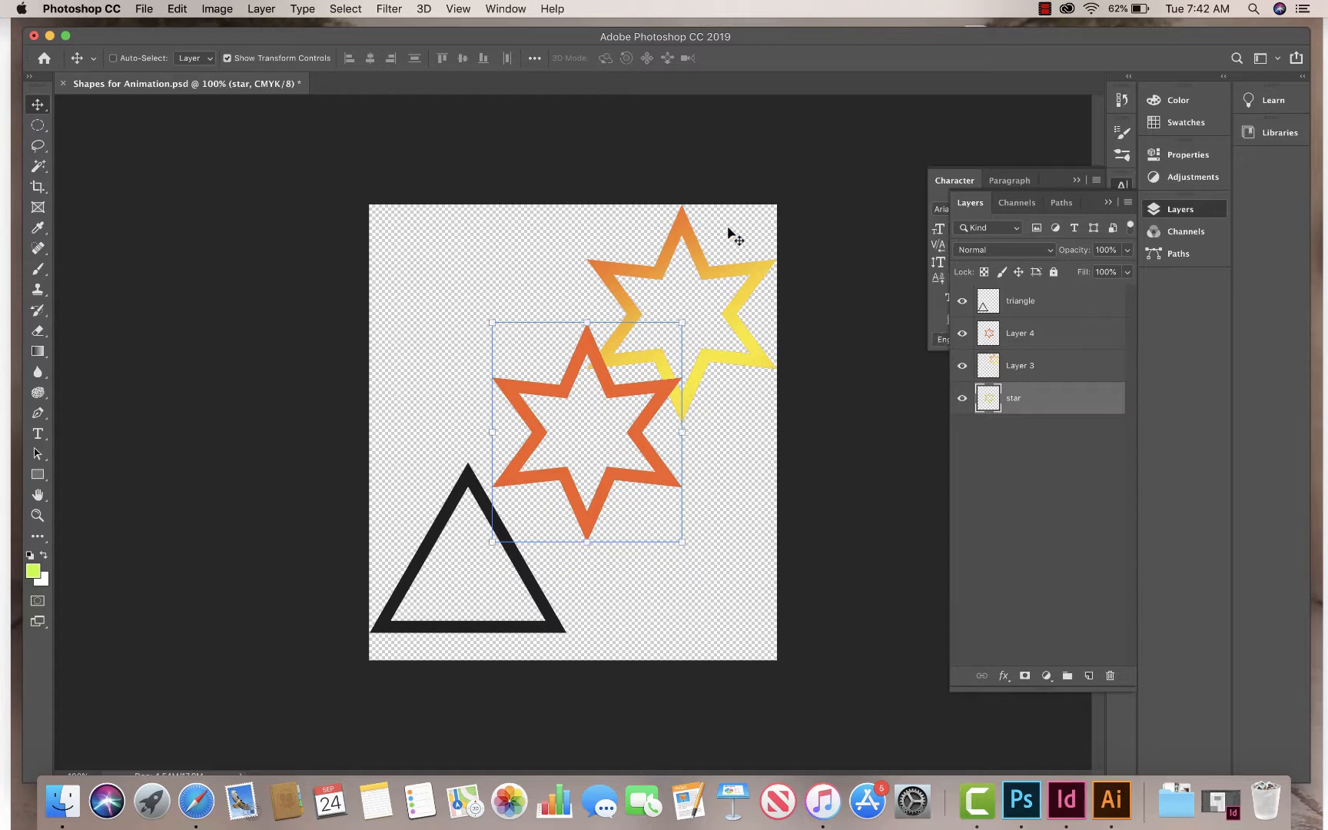
left_click(112, 58)
left_click(739, 278)
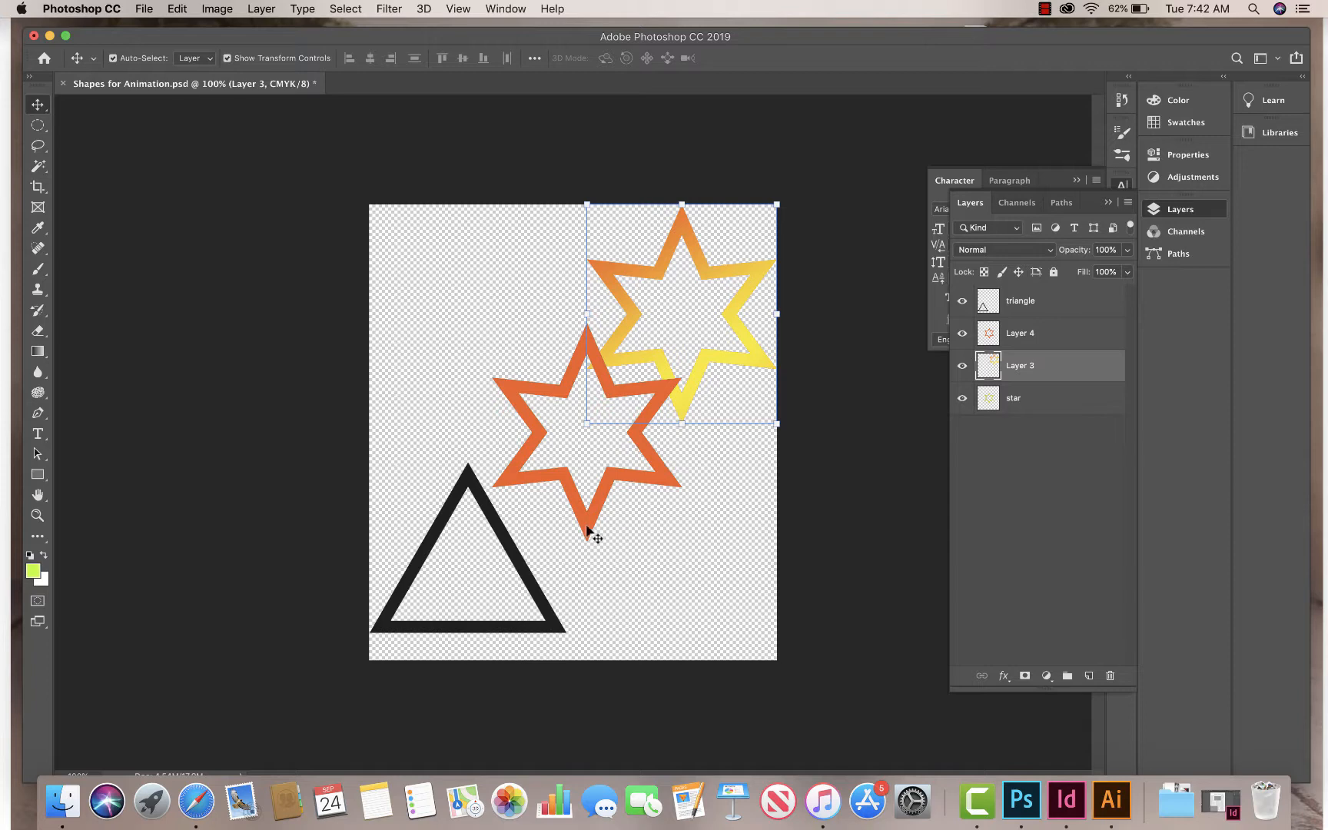
left_click(518, 553)
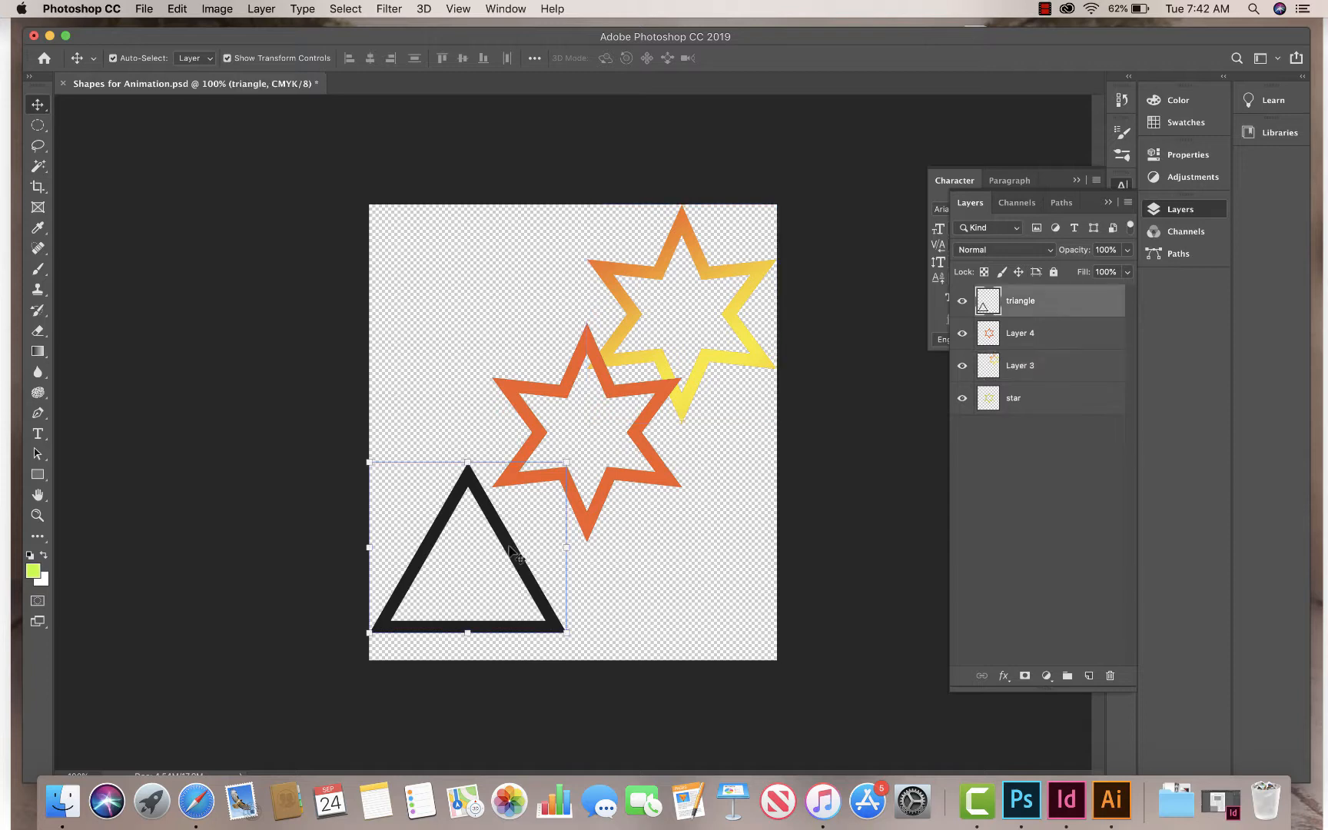
left_click(113, 59)
Move Layer 3's gradient star exactly under the orange star and place the black triangle over the stacked stars
left_click(1055, 367)
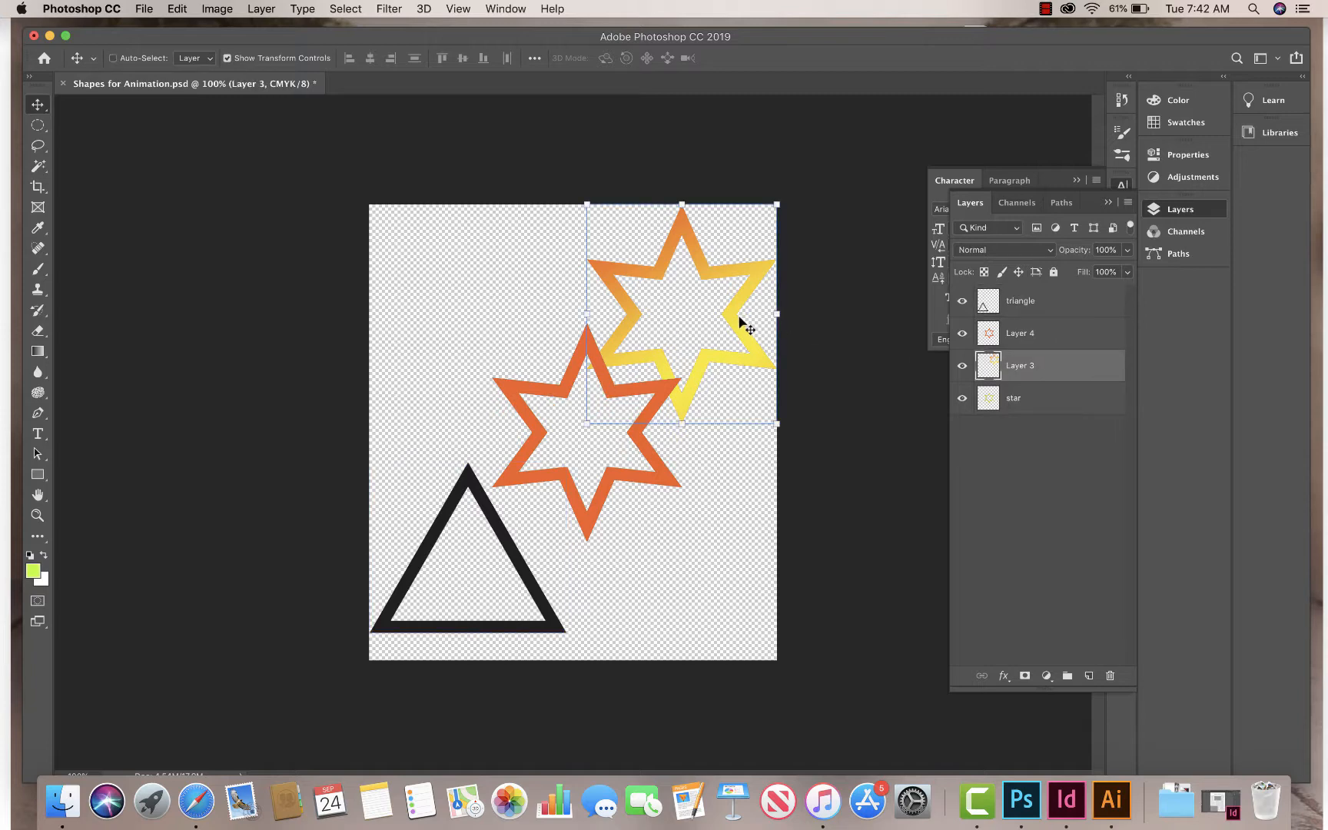
left_click_drag(736, 323, 644, 439)
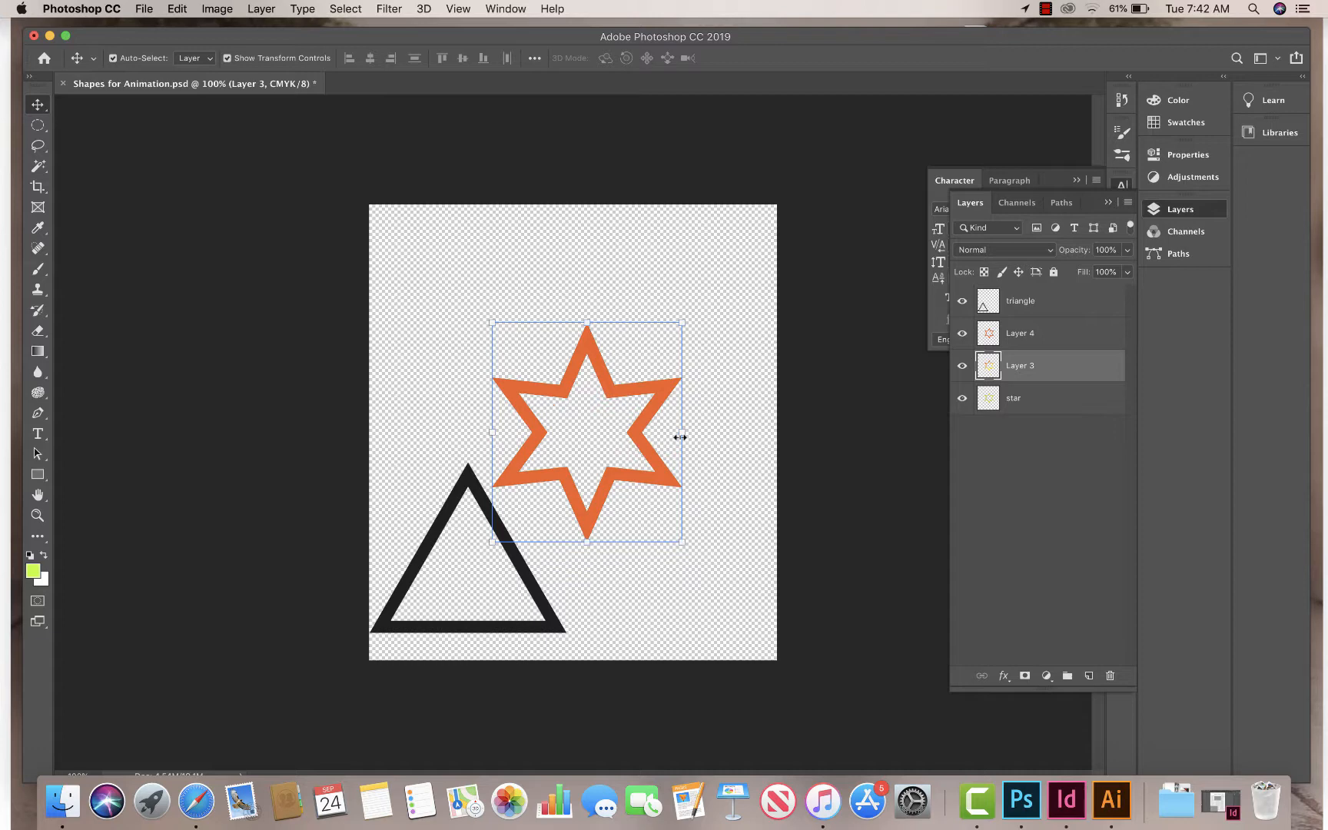
left_click(545, 607)
left_click_drag(545, 610, 660, 471)
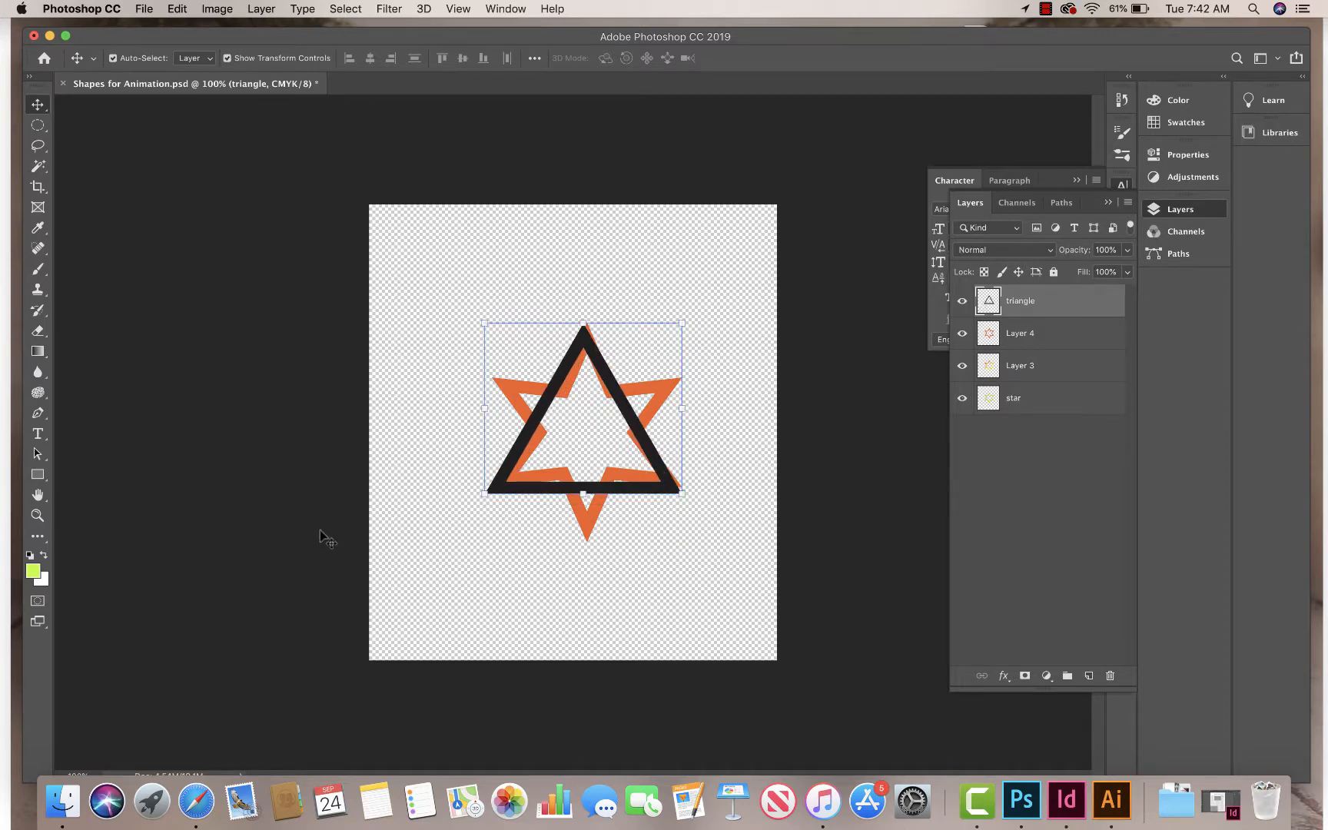
Load the triangle's outline as a selection and apply the dark-to-light-blue gradient preset across it from top to bottom
left_click(38, 268)
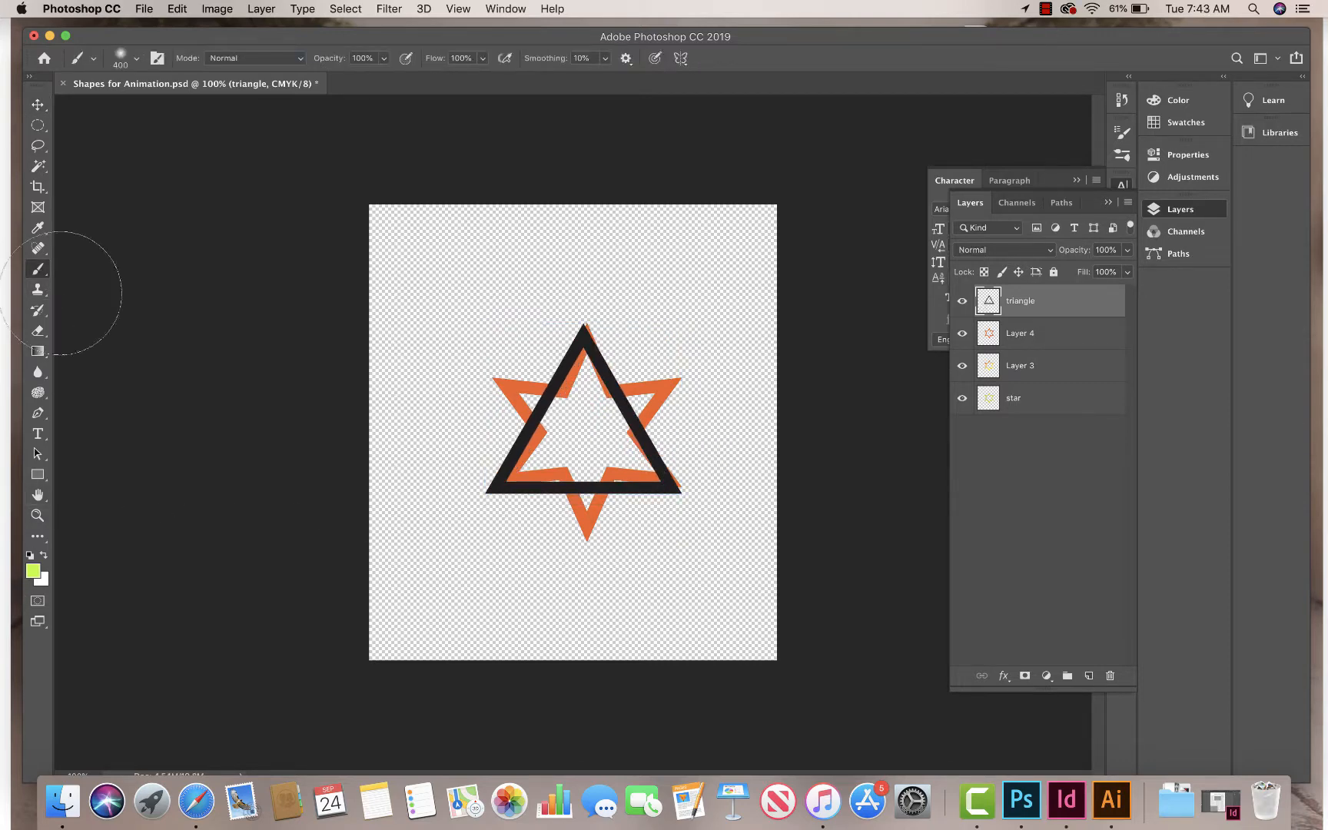
left_click(989, 300, "super")
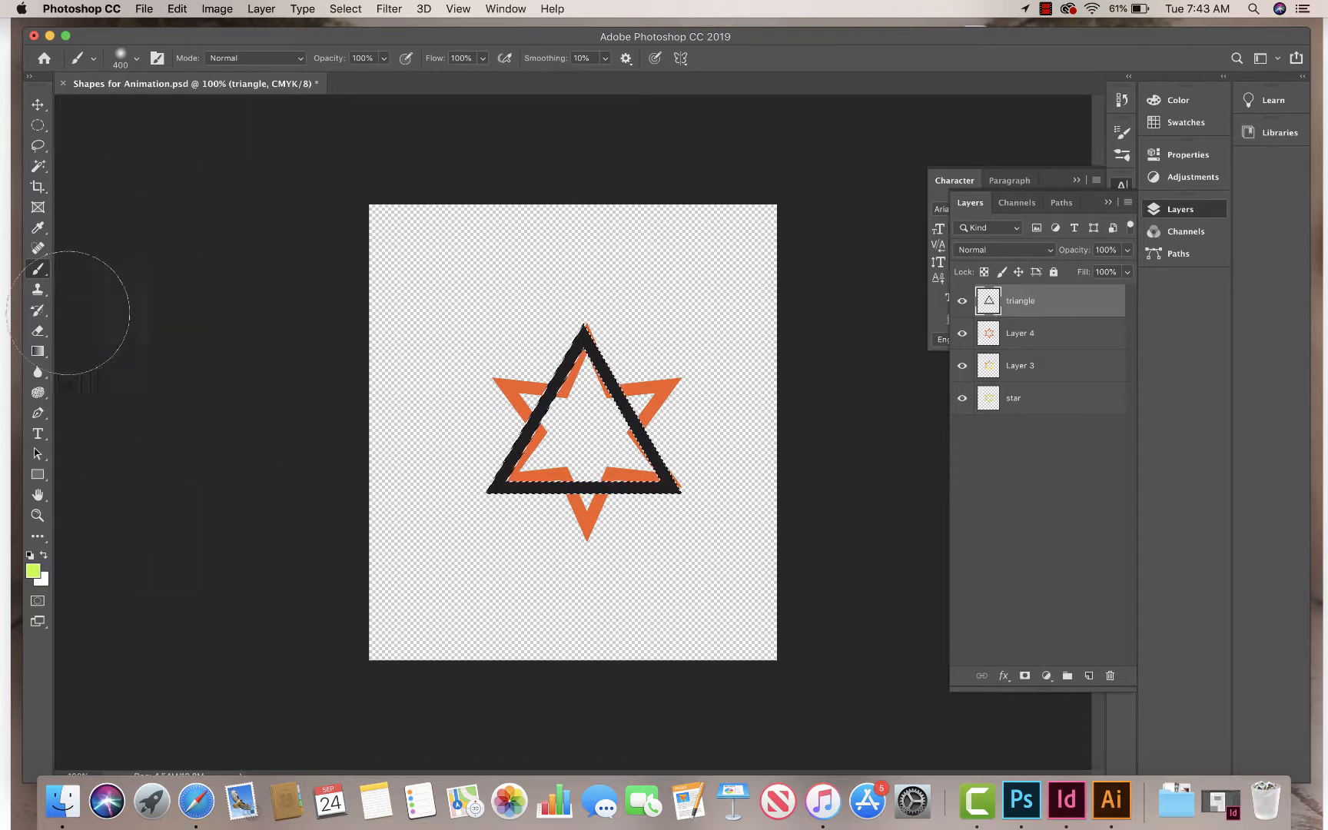
left_click(38, 352)
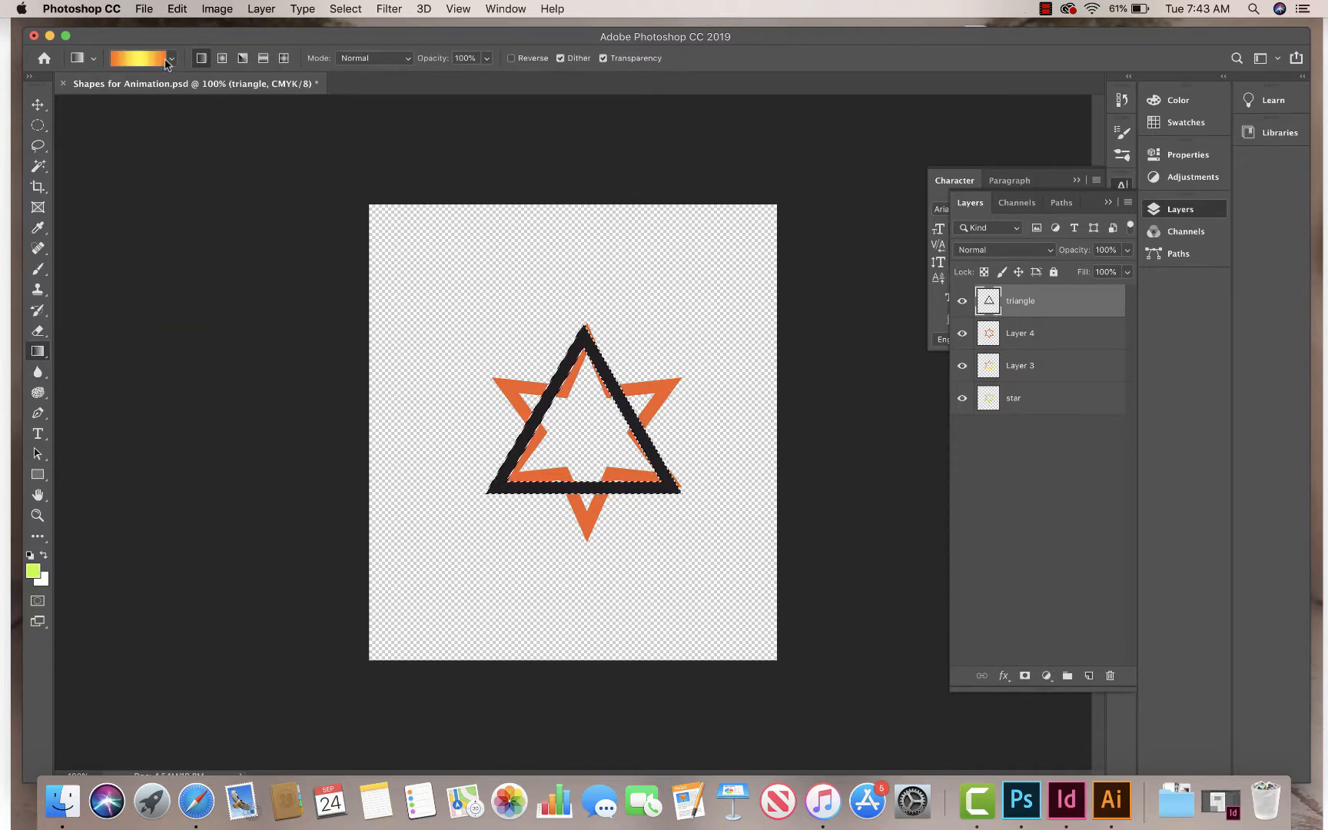
left_click(139, 57)
left_click(769, 279)
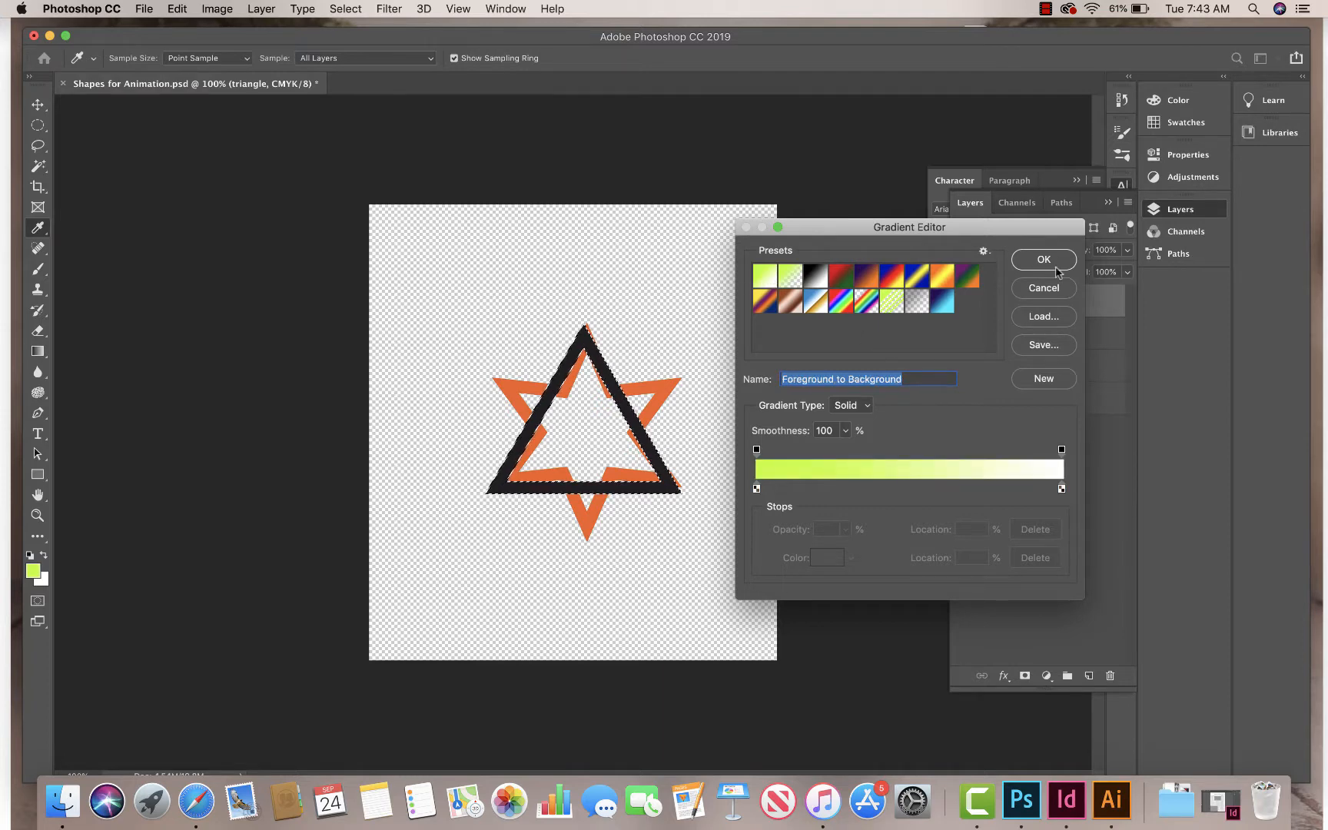
left_click(942, 303)
left_click(1050, 271)
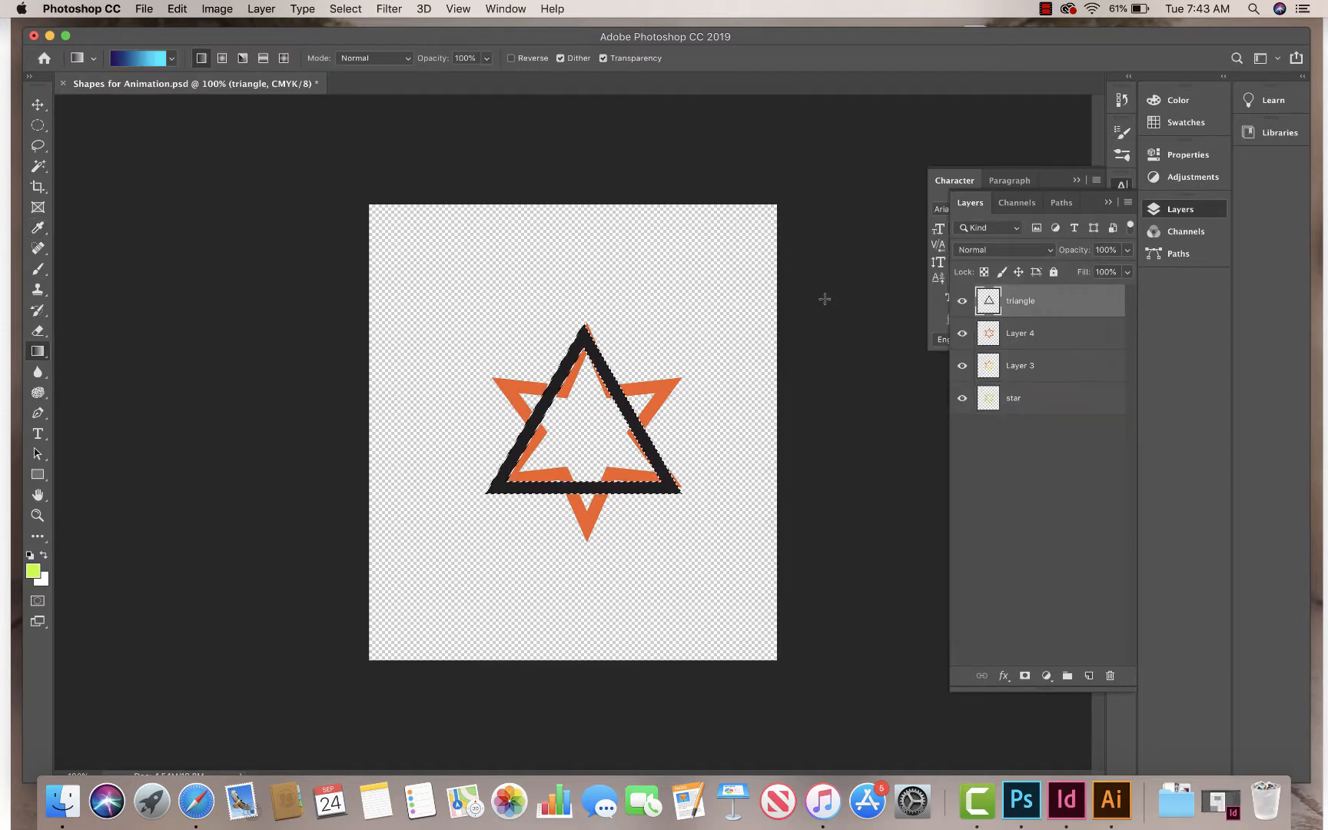
left_click_drag(566, 278, 657, 631)
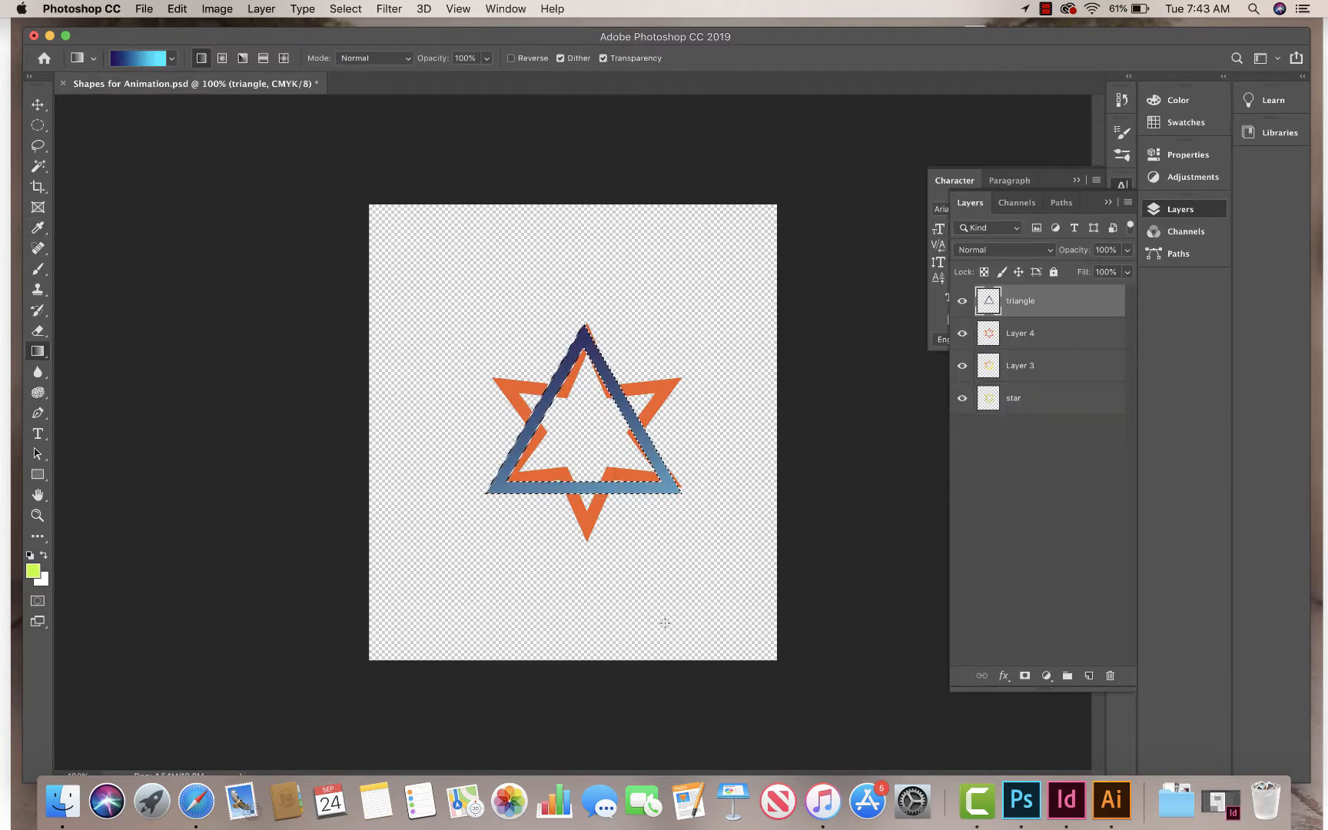
Clear the selection around the triangle's outline and rename Layer 4 as "orange star"
left_click(38, 126)
left_click(340, 172)
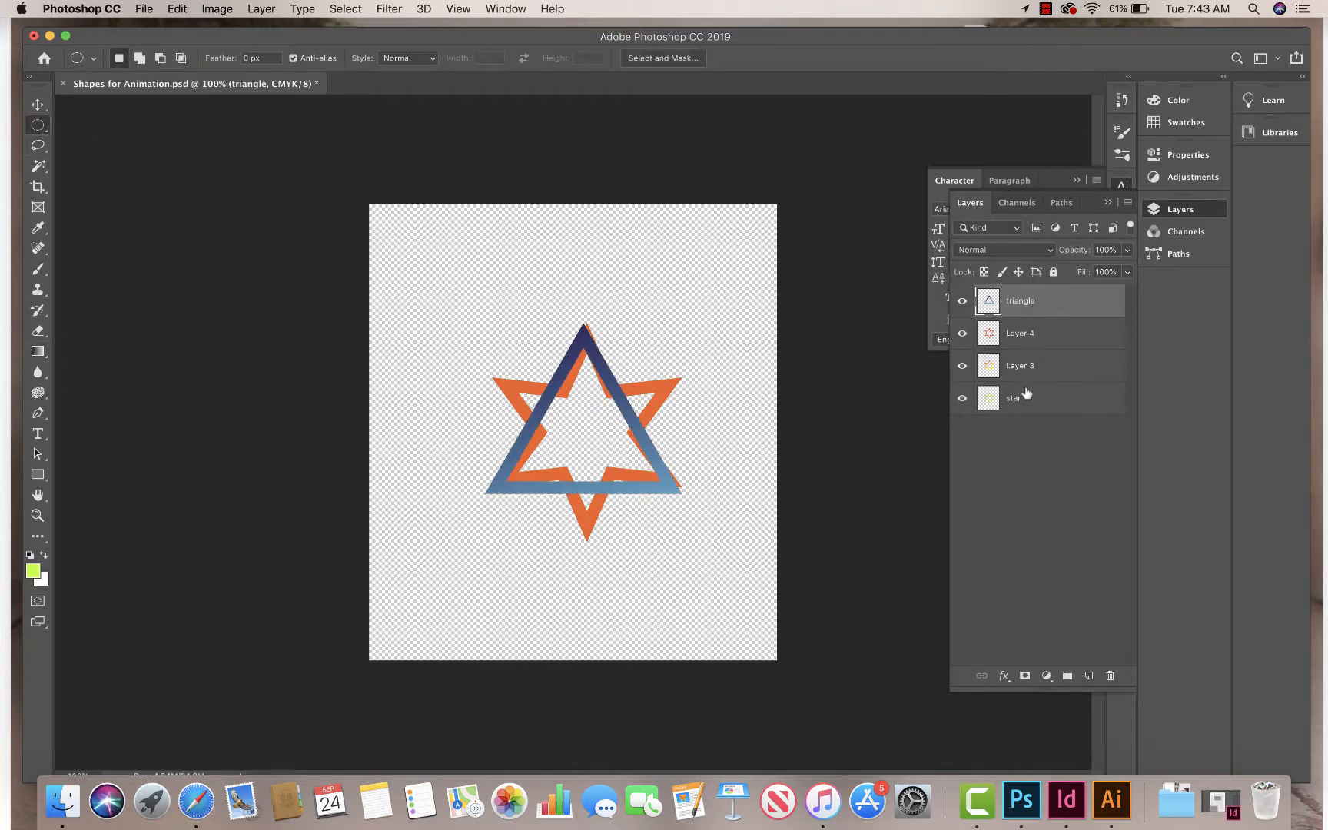
double_click(1019, 334)
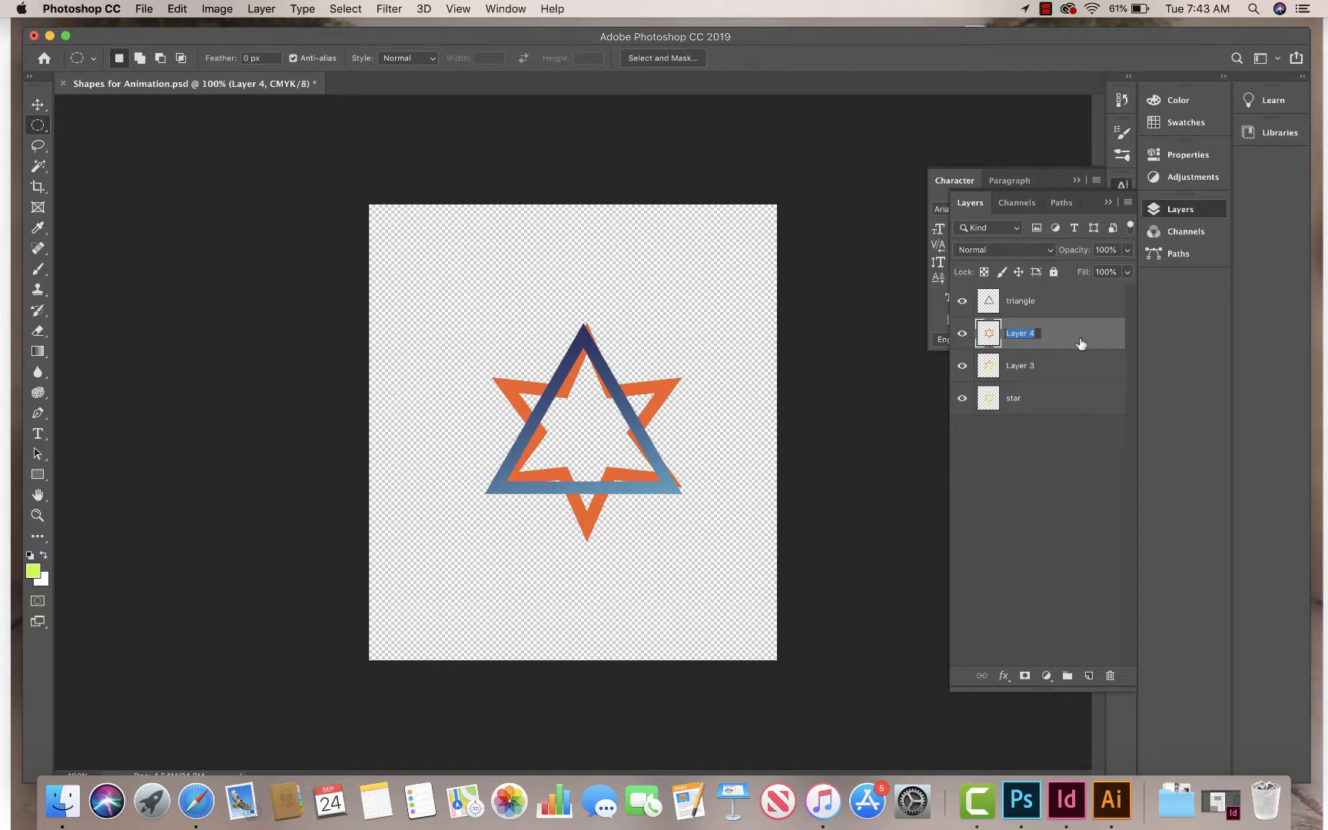
type("orange star")
Rename Layer 3 as "gradient star"
double_click(1027, 365)
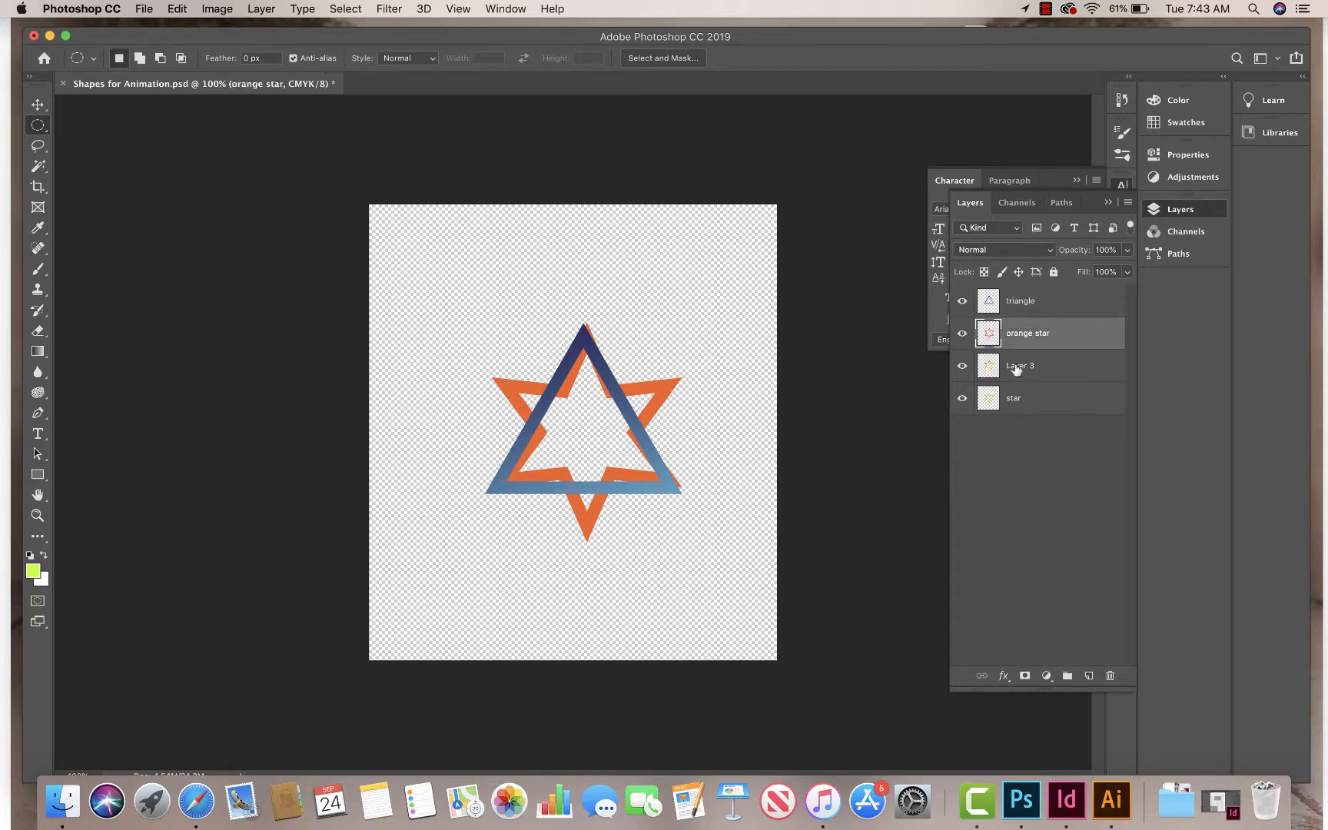
type("grasdient")
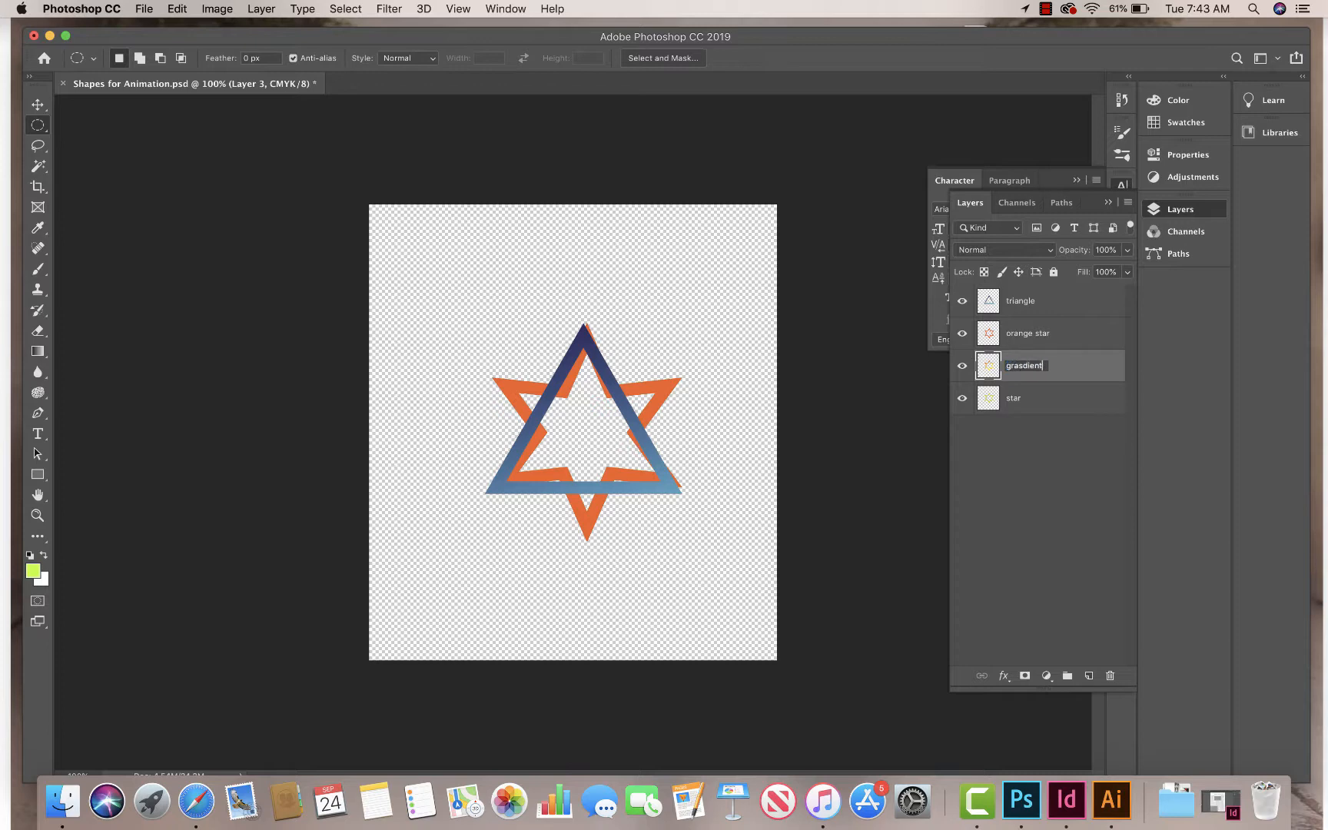
key("BackSpace")
key("BackSpace")
key("BackSpace")
key("BackSpace")
type("dient st")
Rename the "star" layer as "green star" and leave no layer selected
left_click(1013, 399)
double_click(1013, 398)
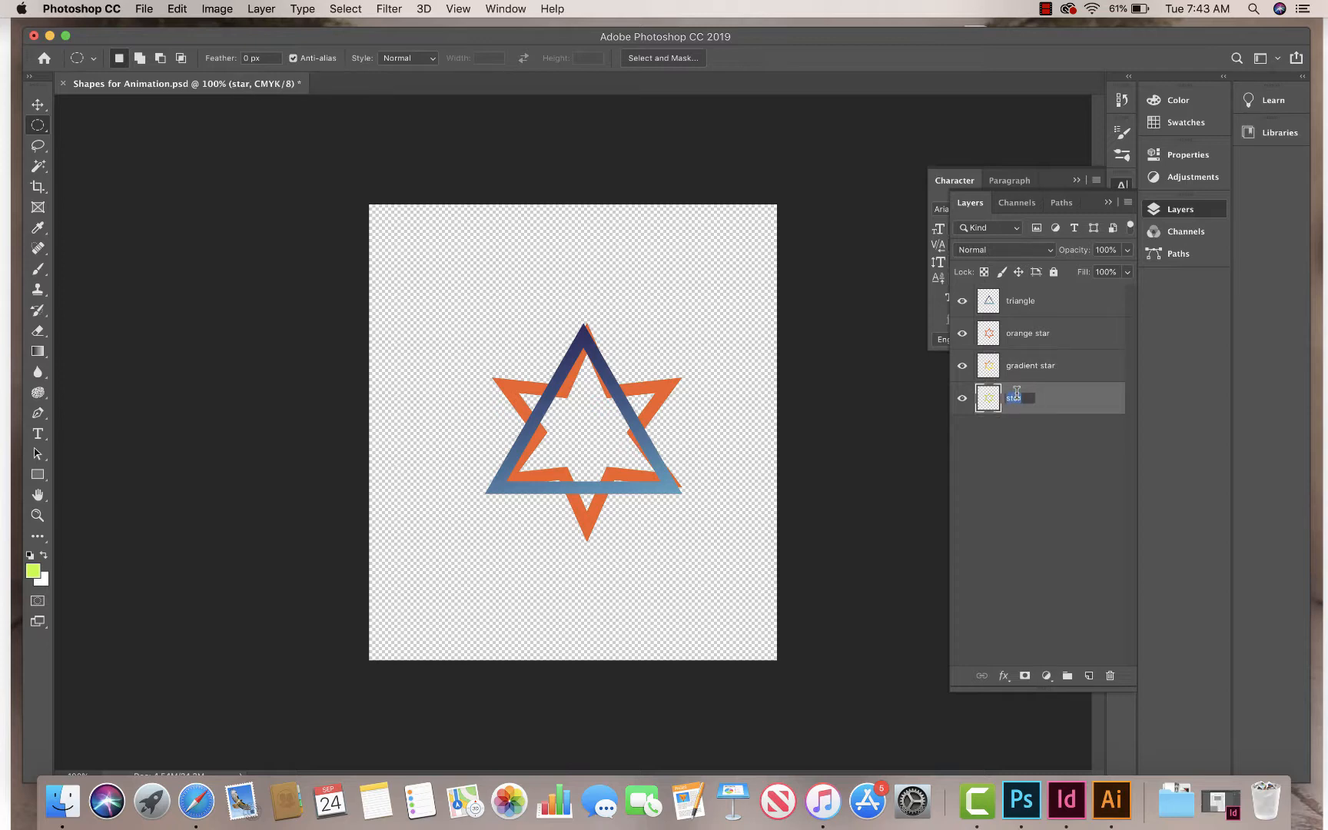
type("green star")
left_click(1031, 447)
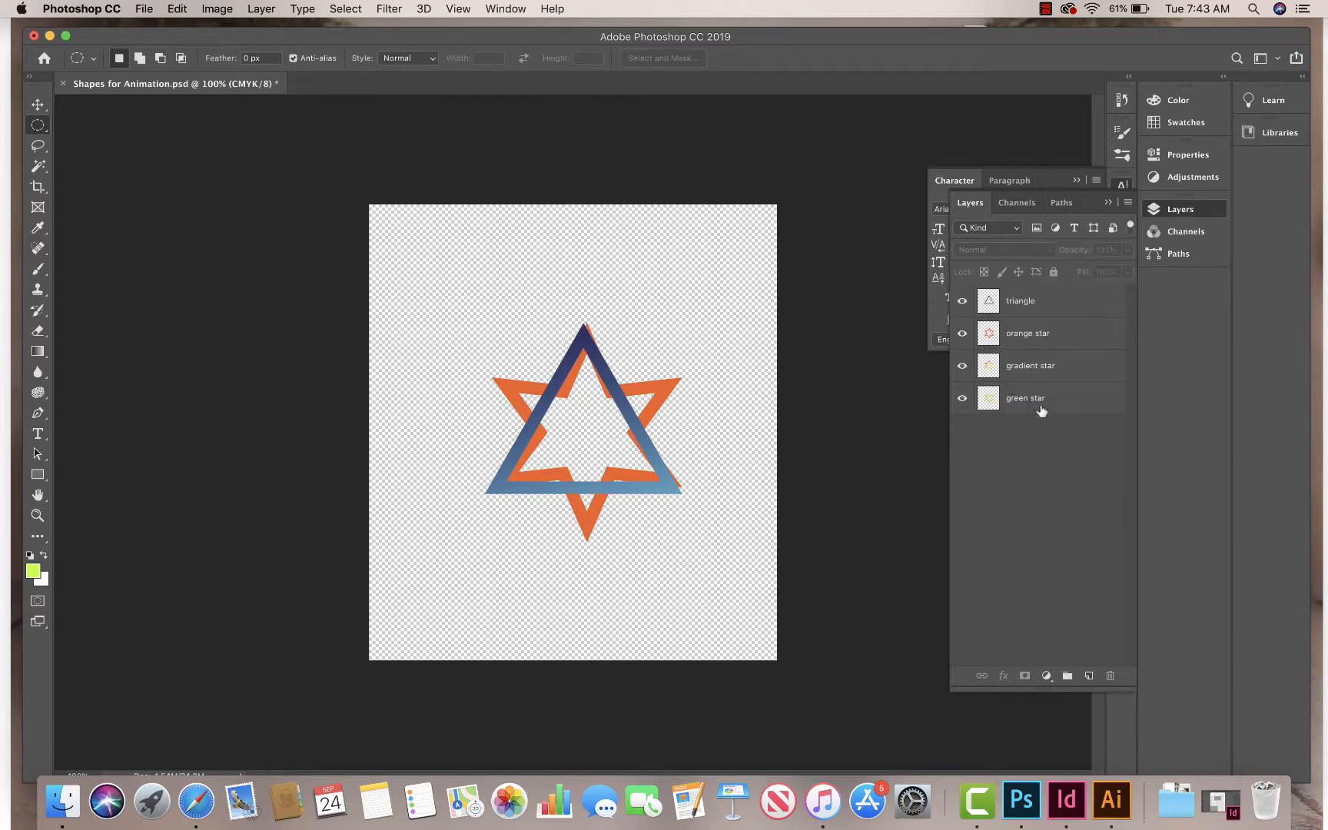
Switch to the Motion workspace and create a video timeline from the shape layers
left_click(503, 11)
mouse_move(511, 44)
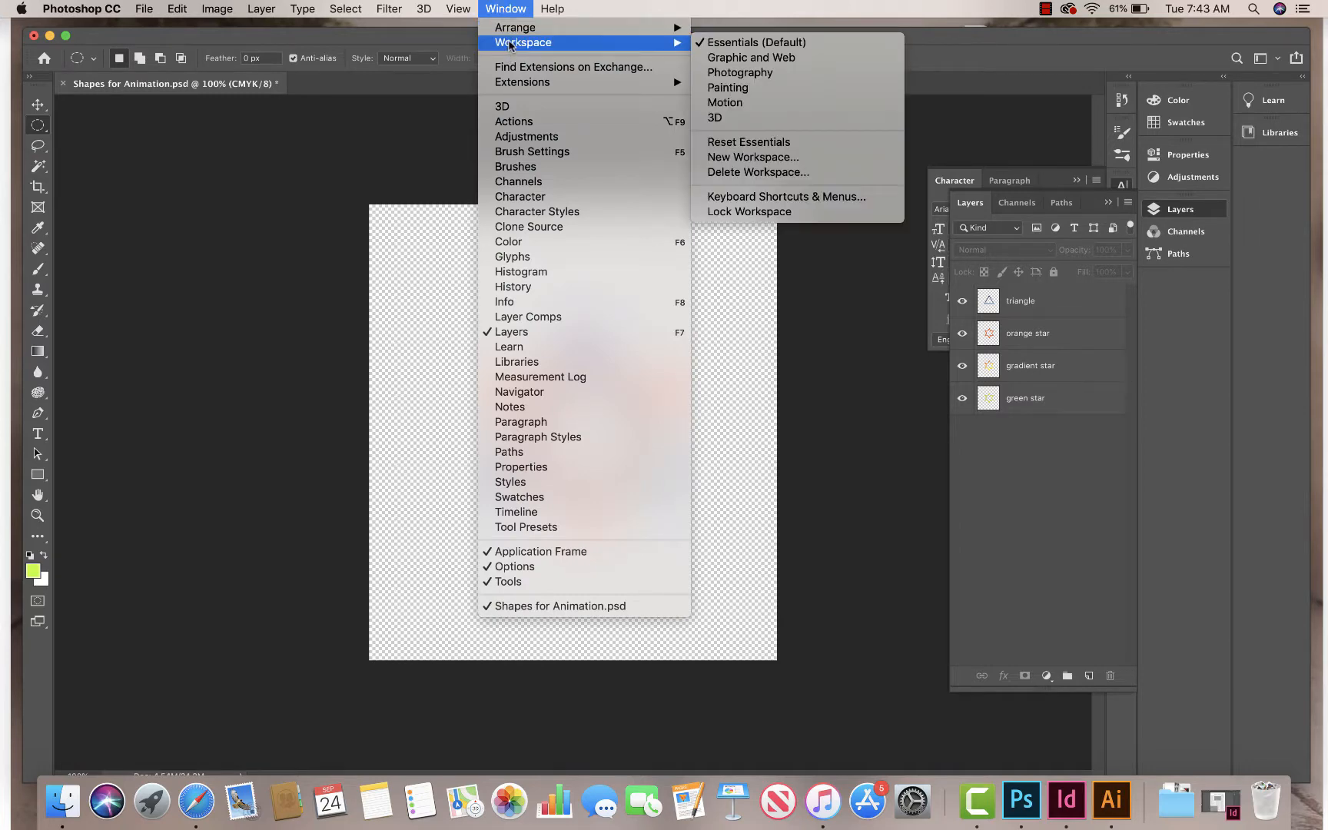
left_click(802, 103)
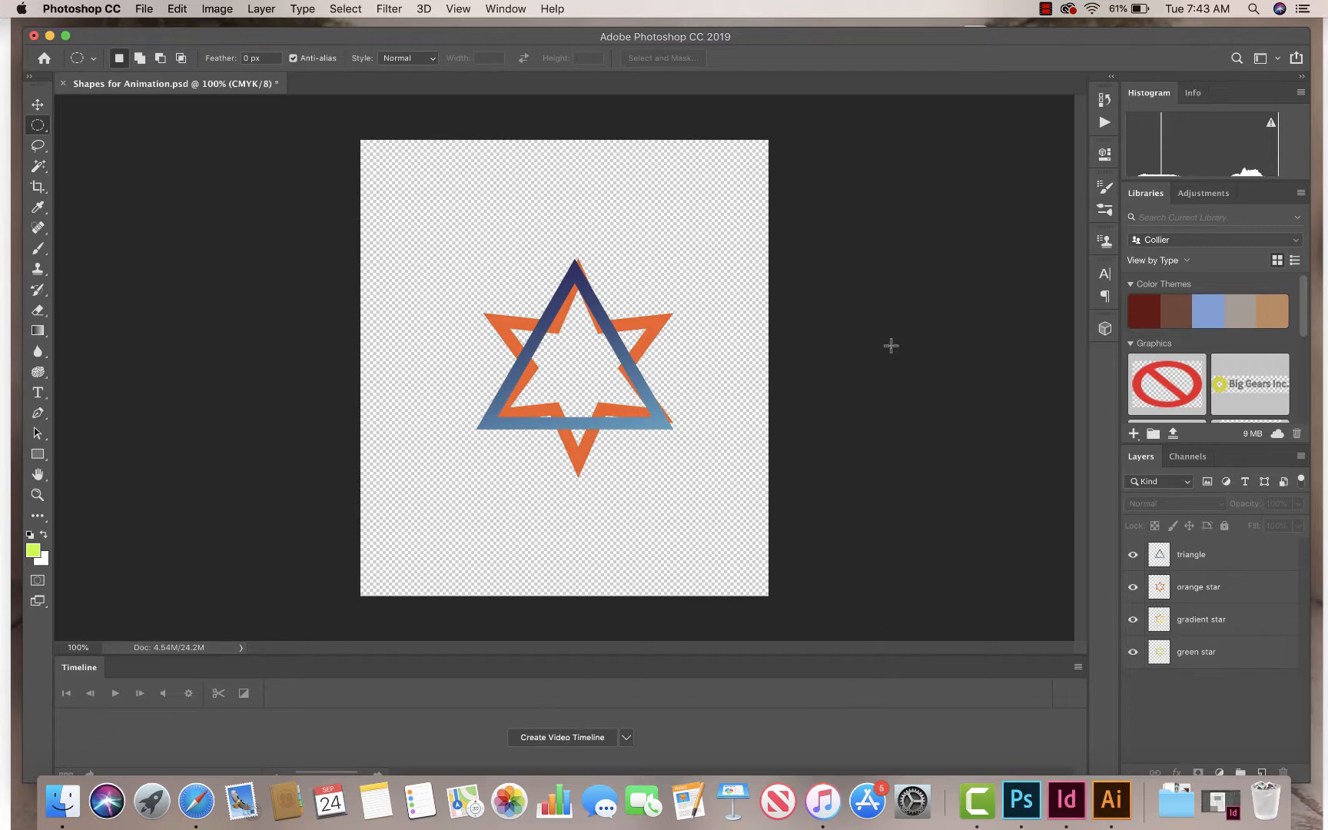
left_click_drag(789, 40, 786, 32)
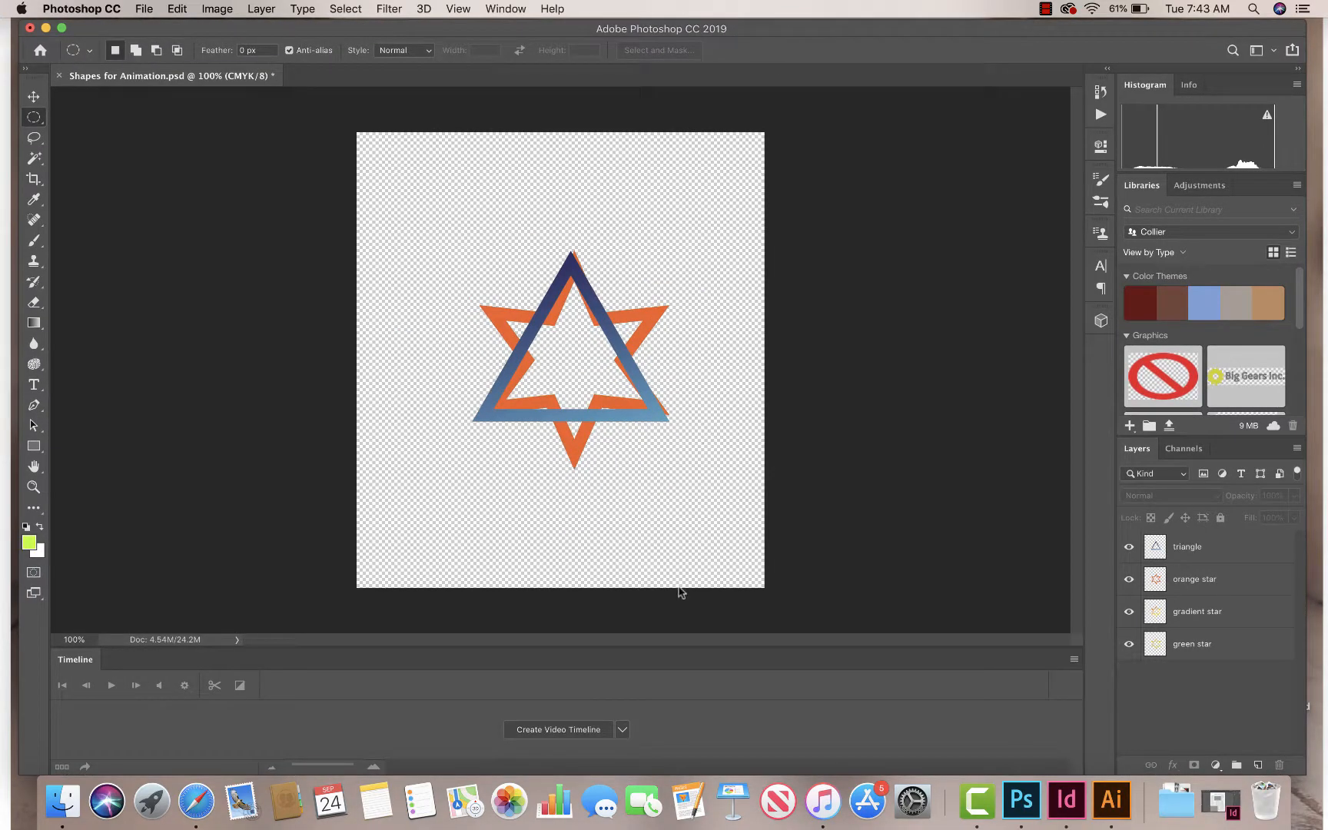
left_click(576, 732)
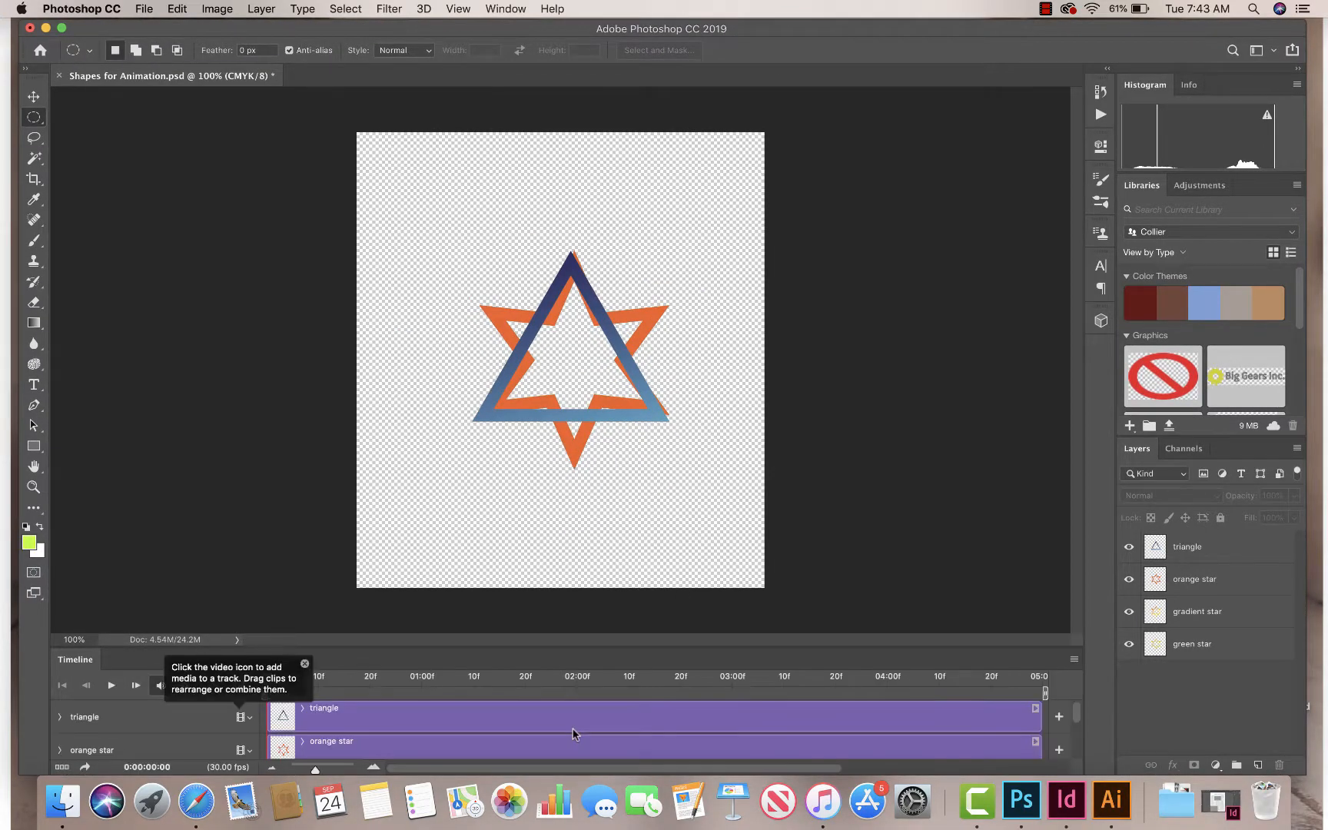